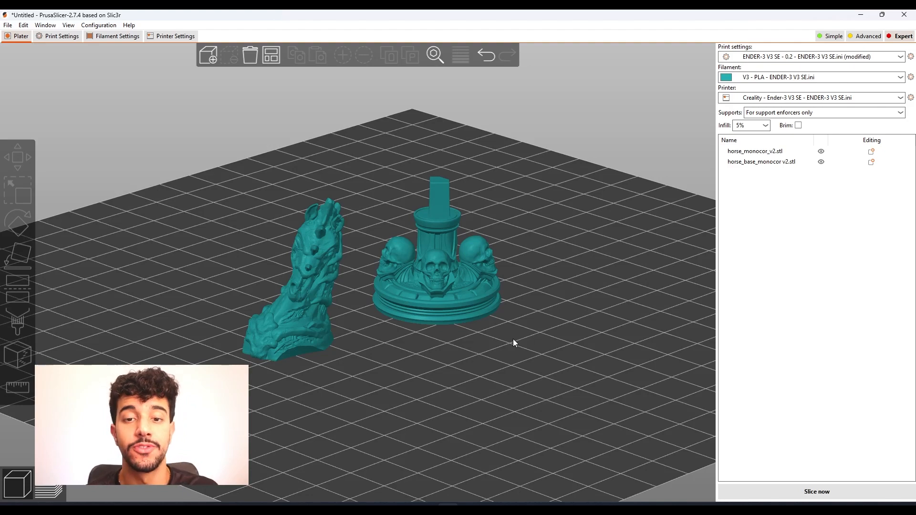
- Examine the skull base and the horse head models on the build plate from several sides
{"action": "left_click_drag", "start_coordinate": [523, 340], "coordinate": [552, 339]}
{"action": "scroll", "coordinate": [493, 285], "scroll_direction": "up", "scroll_amount": 5}
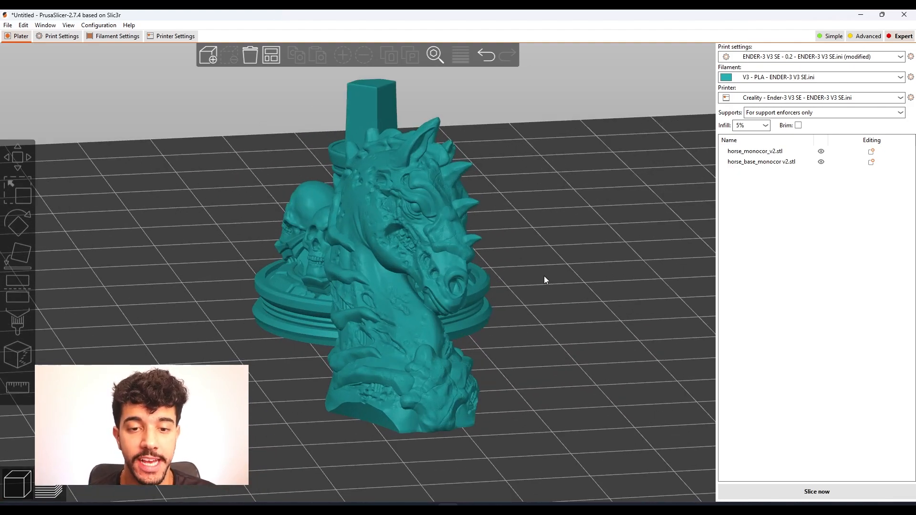
{"action": "left_click_drag", "start_coordinate": [529, 282], "coordinate": [577, 302]}
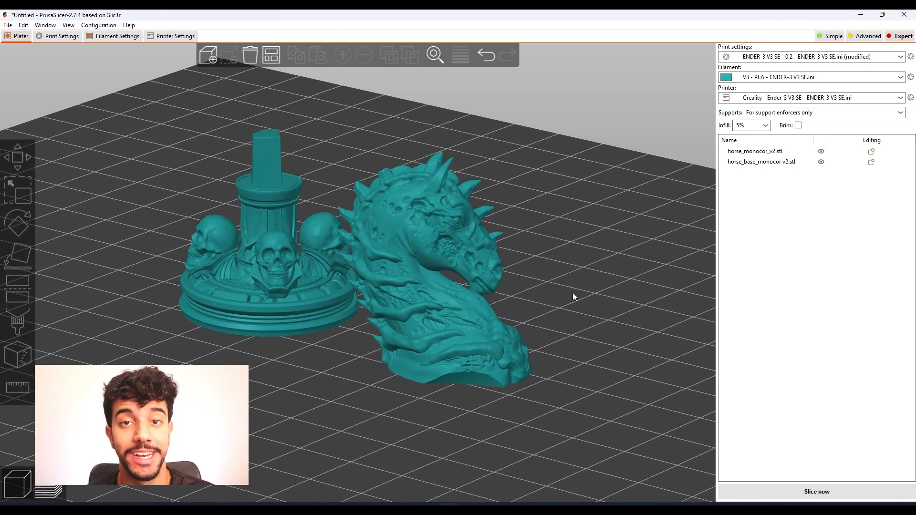
{"action": "left_click", "coordinate": [259, 240]}
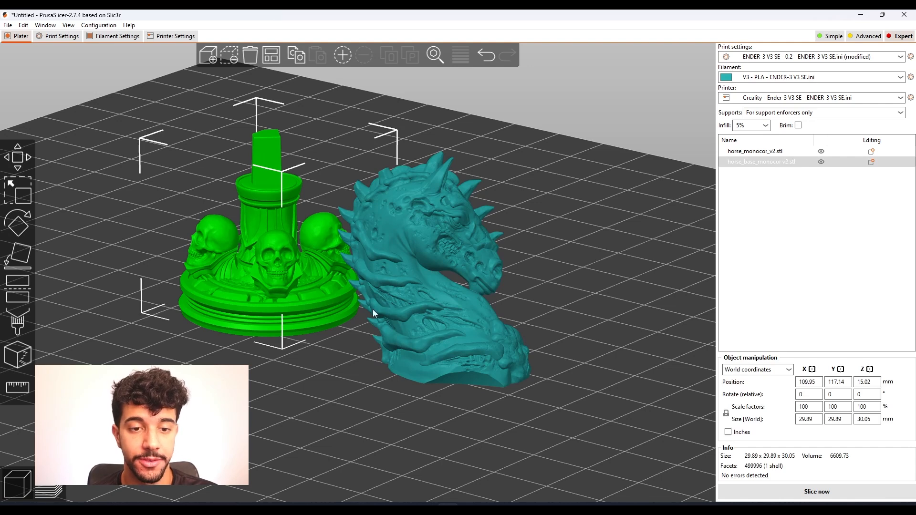
{"action": "left_click", "coordinate": [399, 306]}
{"action": "scroll", "coordinate": [582, 328], "scroll_direction": "down", "scroll_amount": 2}
{"action": "left_click_drag", "start_coordinate": [578, 327], "coordinate": [559, 332]}
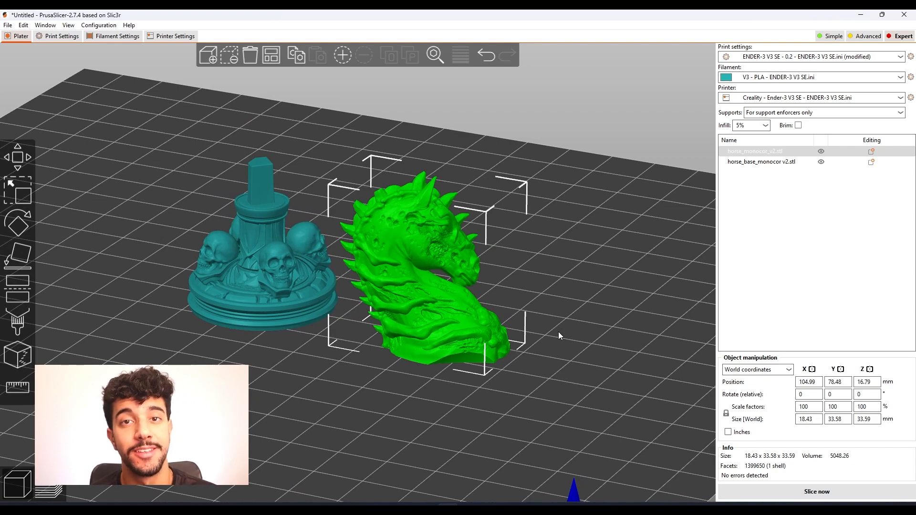
{"action": "left_click_drag", "start_coordinate": [551, 324], "coordinate": [477, 320]}
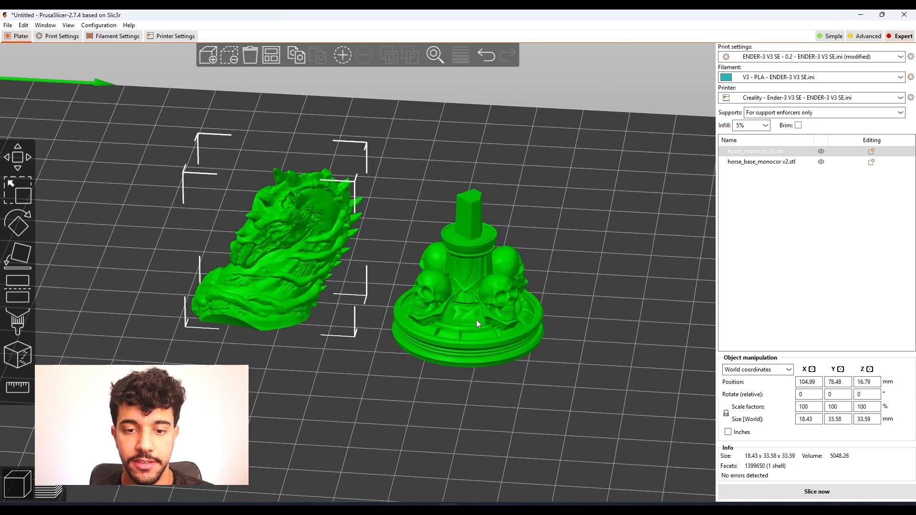
{"action": "left_click", "coordinate": [477, 321]}
{"action": "scroll", "coordinate": [408, 403], "scroll_direction": "up", "scroll_amount": 1}
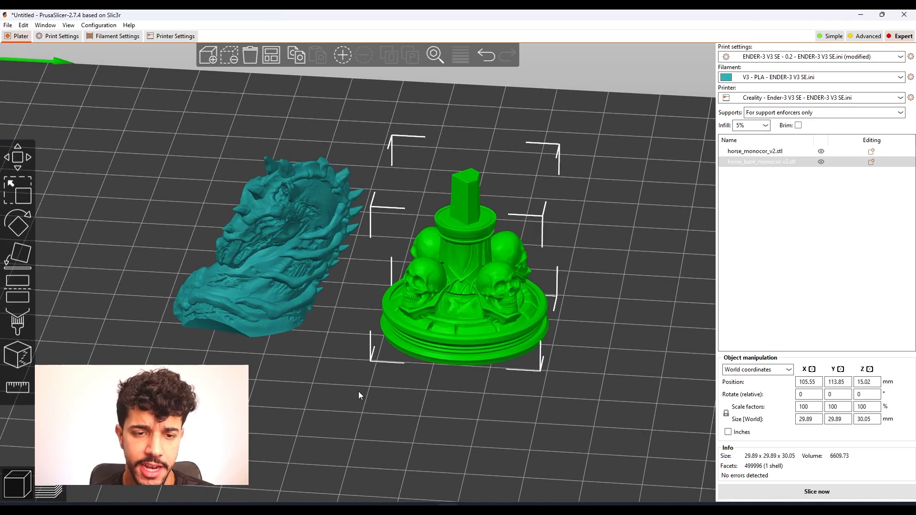
{"action": "left_click", "coordinate": [358, 391]}
{"action": "left_click_drag", "start_coordinate": [307, 354], "coordinate": [430, 349]}
{"action": "scroll", "coordinate": [576, 331], "scroll_direction": "up", "scroll_amount": 5}
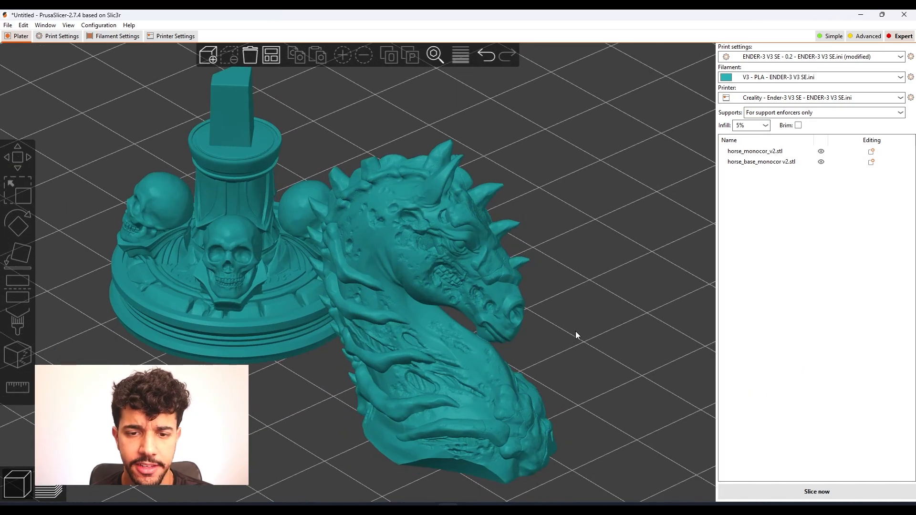
- Inspect the horse head up close from both sides, including the chin overhang and the spikes along the mane
{"action": "scroll", "coordinate": [513, 262], "scroll_direction": "up", "scroll_amount": 1}
{"action": "left_click", "coordinate": [494, 271]}
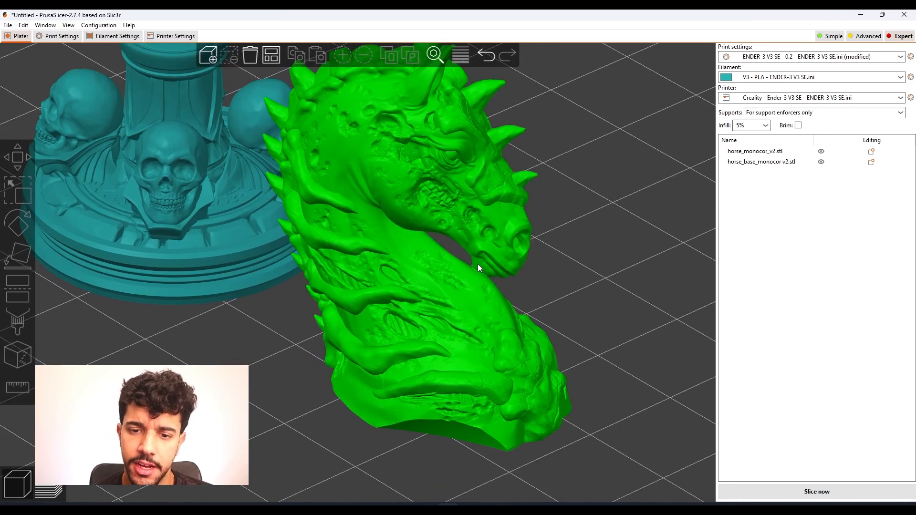
{"action": "left_click", "coordinate": [592, 262]}
{"action": "left_click_drag", "start_coordinate": [591, 263], "coordinate": [560, 231]}
{"action": "left_click", "coordinate": [487, 213]}
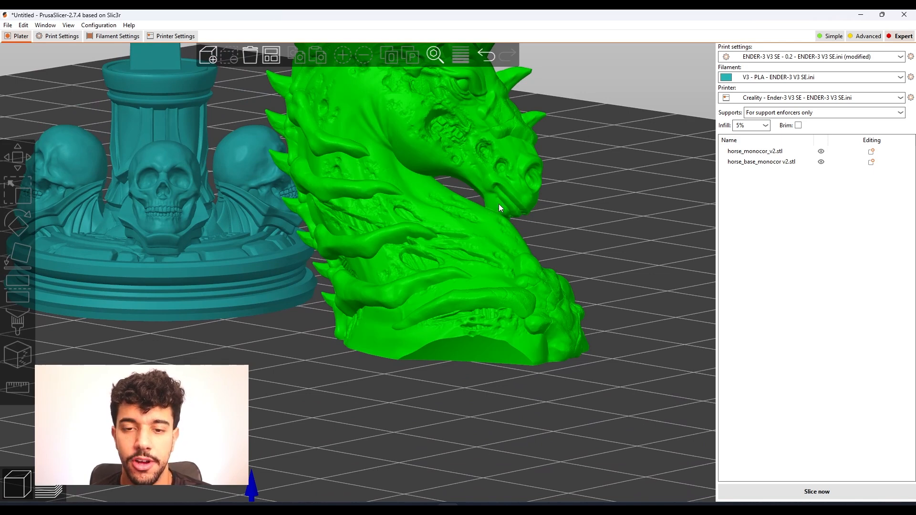
{"action": "left_click", "coordinate": [539, 214]}
{"action": "left_click", "coordinate": [488, 210]}
{"action": "left_click", "coordinate": [545, 238]}
{"action": "left_click_drag", "start_coordinate": [545, 238], "coordinate": [586, 247]}
{"action": "left_click", "coordinate": [462, 171]}
{"action": "left_click", "coordinate": [472, 189]}
{"action": "left_click", "coordinate": [479, 168]}
{"action": "left_click", "coordinate": [602, 222]}
{"action": "left_click_drag", "start_coordinate": [602, 221], "coordinate": [423, 289]}
{"action": "left_click", "coordinate": [423, 289]}
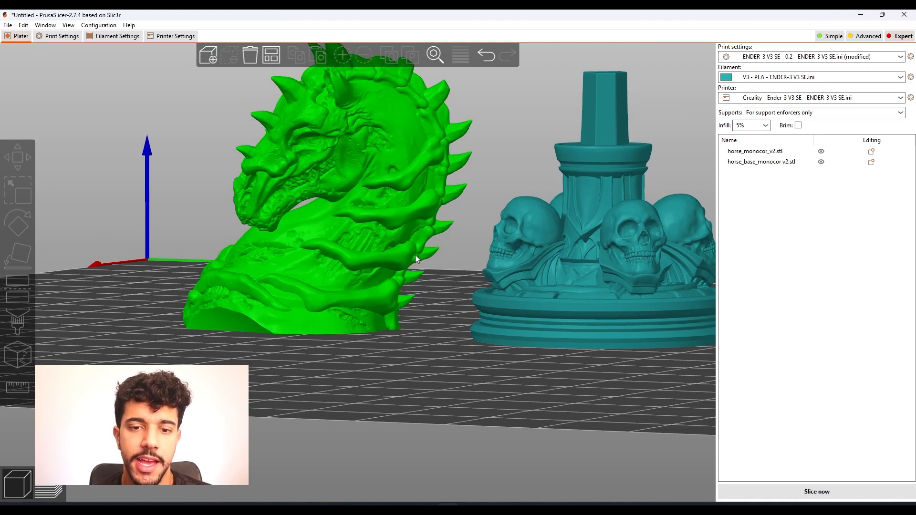
{"action": "left_click_drag", "start_coordinate": [435, 343], "coordinate": [549, 350]}
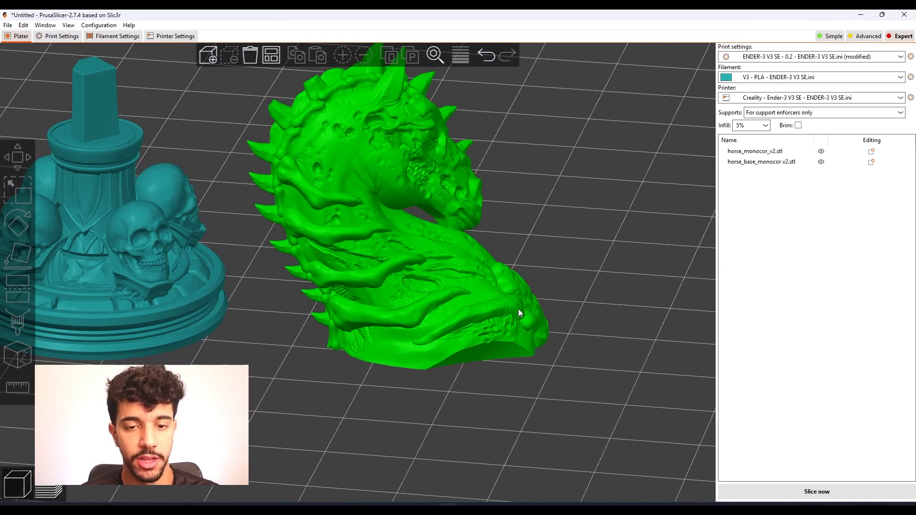
- Set the layer height to 0.14 mm and the fill density to 15% in the print settings
{"action": "left_click", "coordinate": [61, 36]}
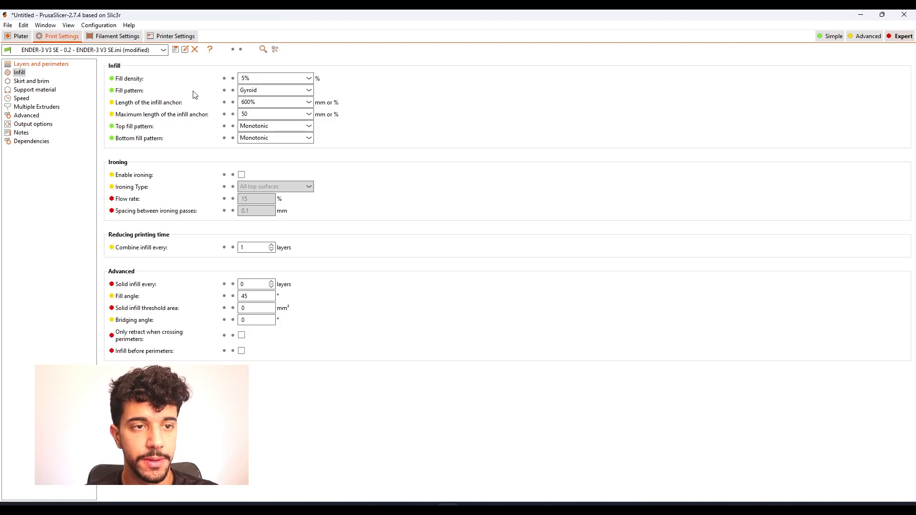
{"action": "left_click", "coordinate": [41, 65]}
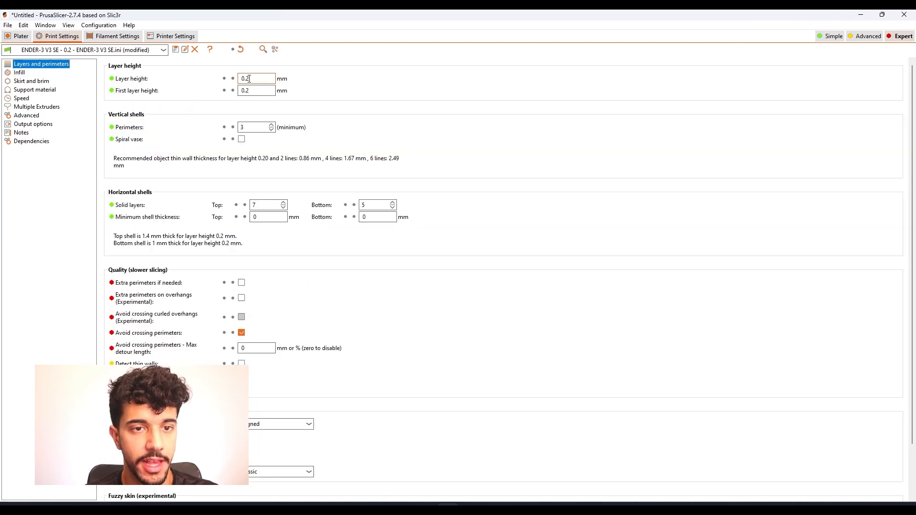
{"action": "left_click", "coordinate": [249, 79]}
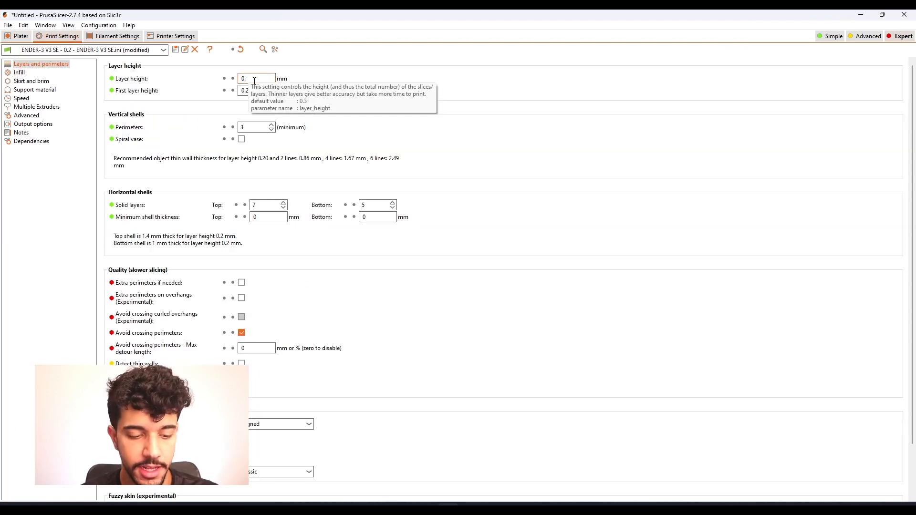
{"action": "type", "text": "14"}
{"action": "key", "text": "Return"}
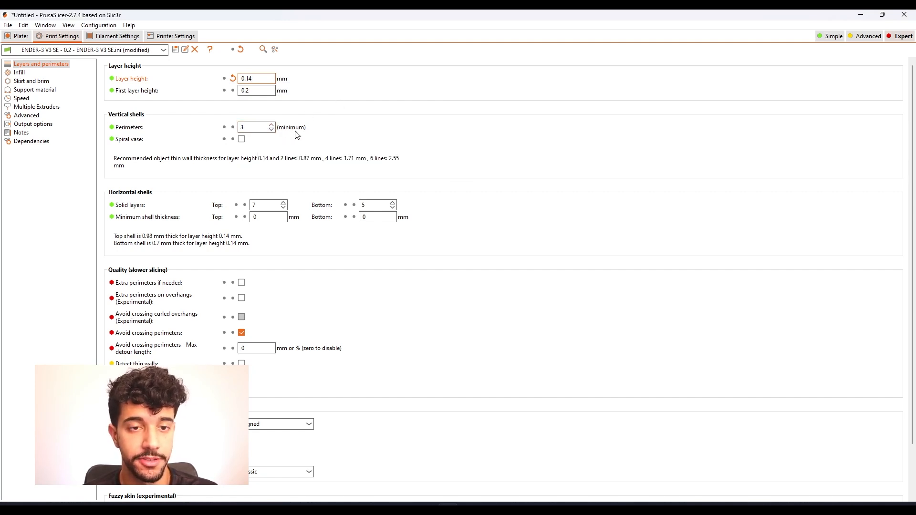
{"action": "left_click", "coordinate": [18, 73]}
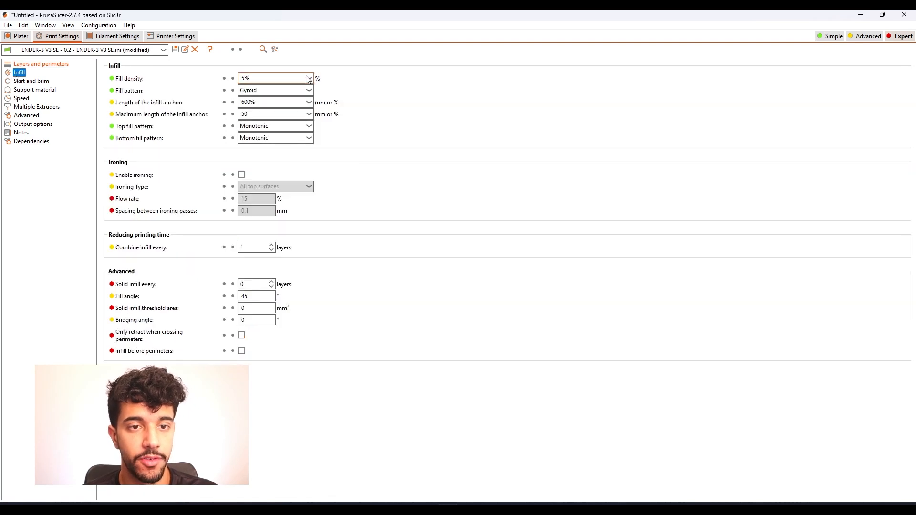
{"action": "type", "text": "1"}
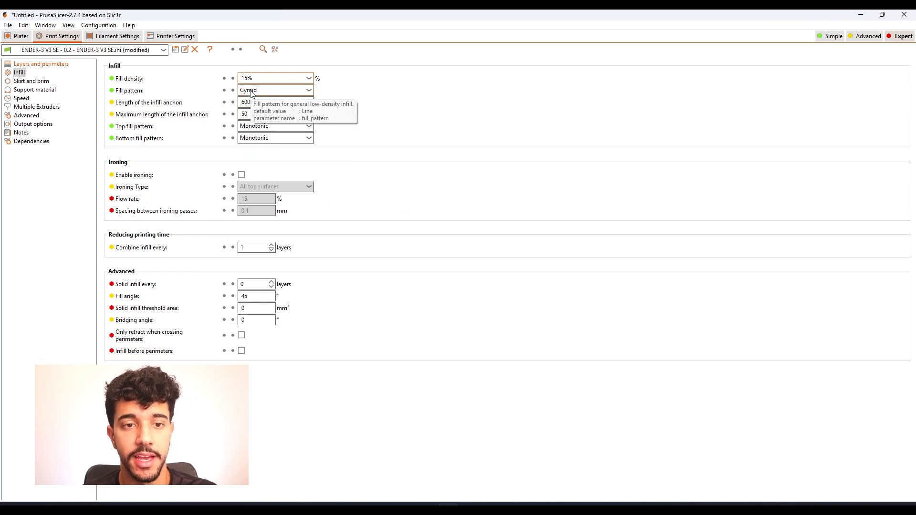
- Check the skirt and brim settings, and compare the bed contact surfaces under the skull base and the horse head
{"action": "left_click", "coordinate": [41, 81]}
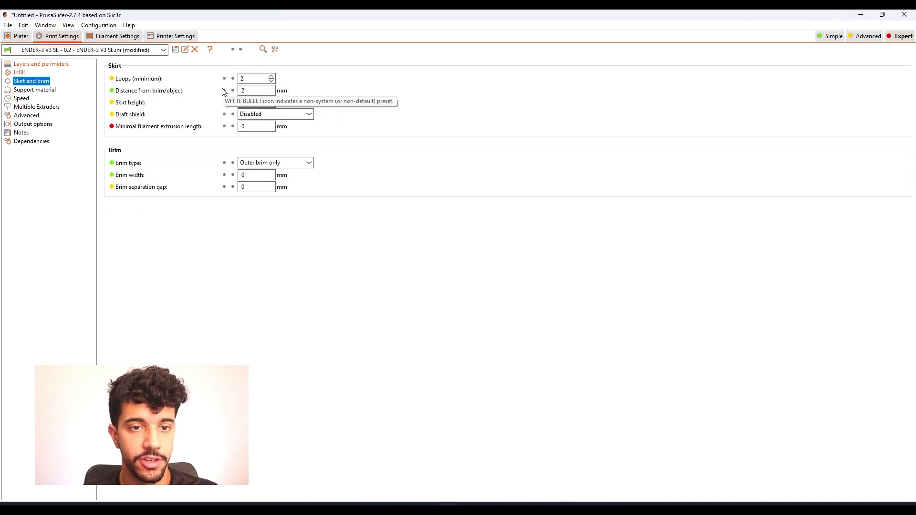
{"action": "left_click", "coordinate": [19, 37]}
{"action": "scroll", "coordinate": [567, 266], "scroll_direction": "down", "scroll_amount": 10}
{"action": "scroll", "coordinate": [571, 305], "scroll_direction": "up", "scroll_amount": 8}
{"action": "left_click_drag", "start_coordinate": [612, 317], "coordinate": [569, 217]}
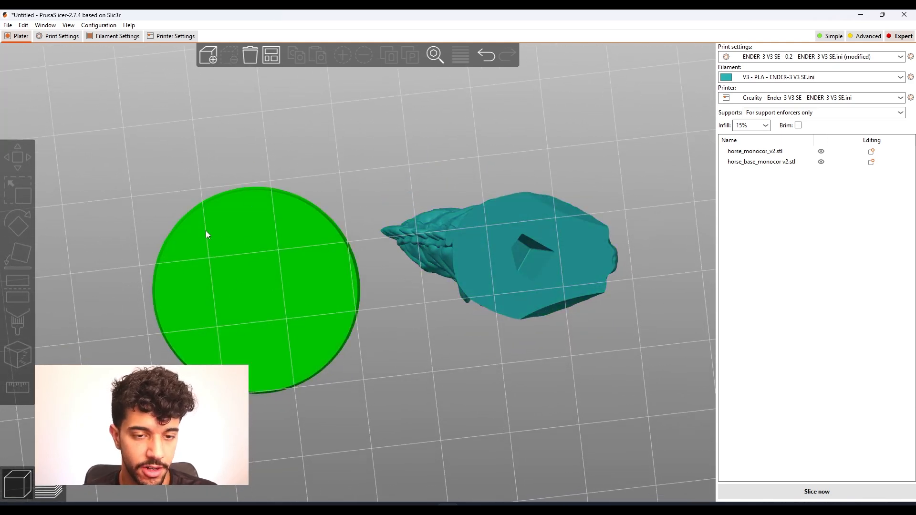
{"action": "key", "text": "1"}
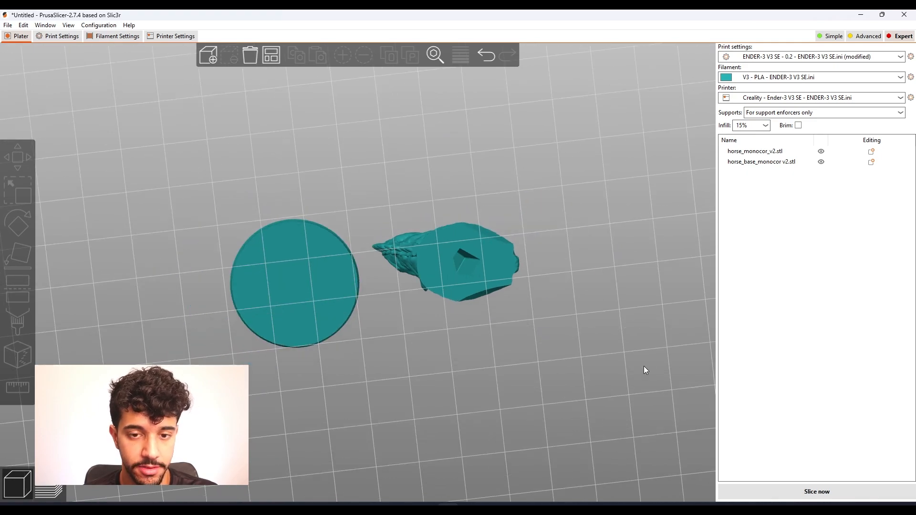
{"action": "key", "text": "3"}
{"action": "key", "text": "0"}
{"action": "key", "text": "3"}
{"action": "left_click_drag", "start_coordinate": [590, 291], "coordinate": [334, 318]}
{"action": "scroll", "coordinate": [543, 231], "scroll_direction": "down", "scroll_amount": 4}
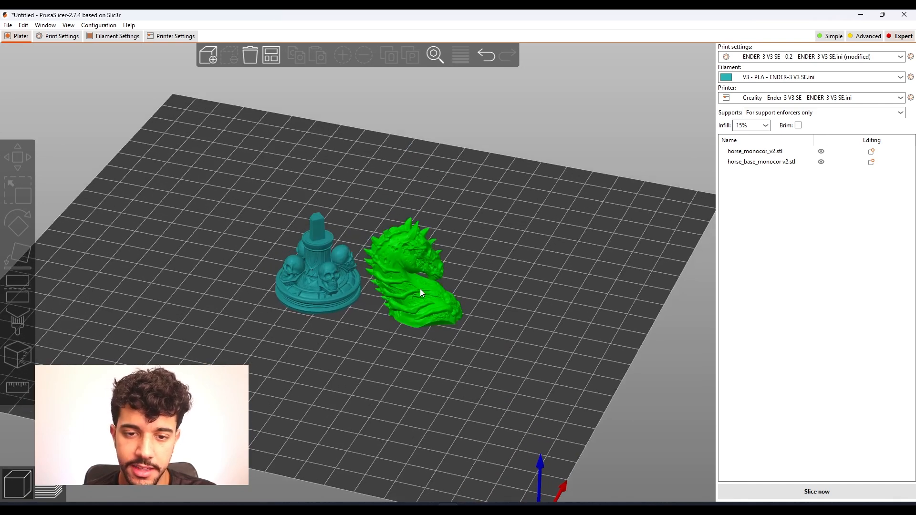
{"action": "scroll", "coordinate": [553, 320], "scroll_direction": "up", "scroll_amount": 2}
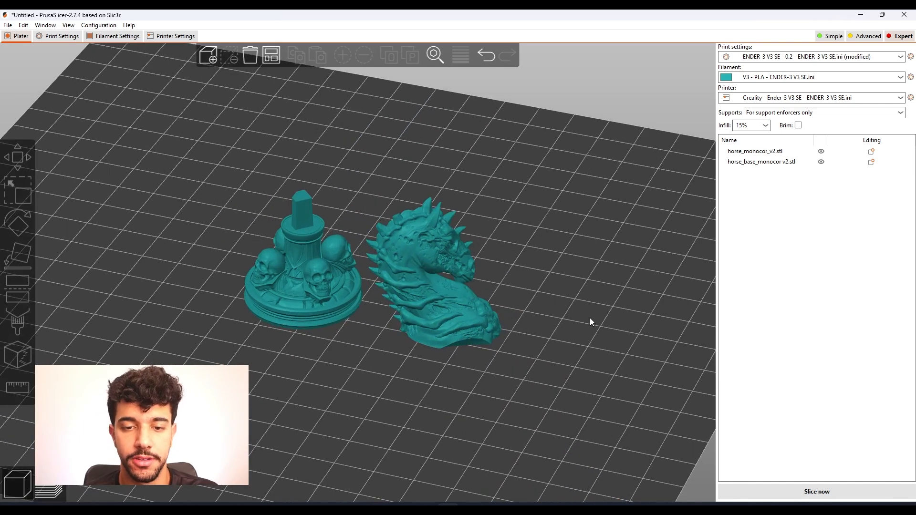
{"action": "left_click_drag", "start_coordinate": [591, 320], "coordinate": [446, 333]}
- Add a brim width override of 3 mm to the horse head model only
{"action": "left_click", "coordinate": [435, 332]}
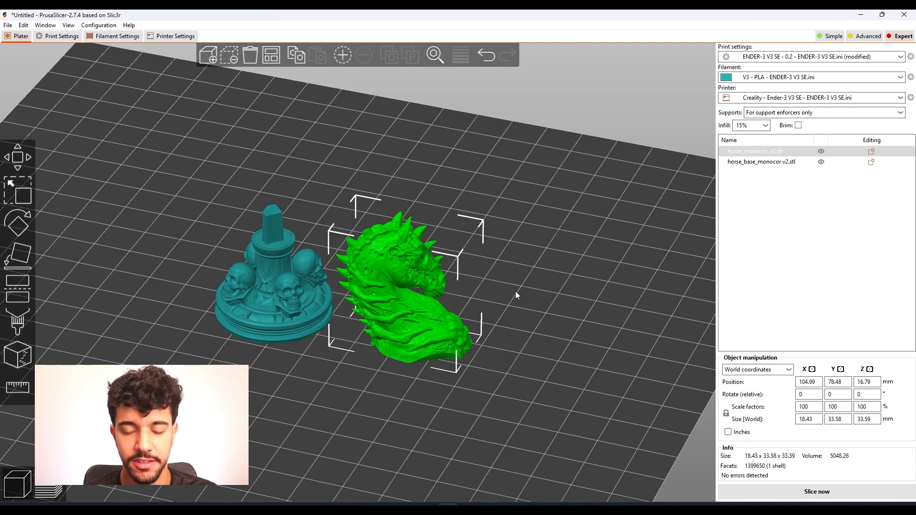
{"action": "right_click", "coordinate": [754, 150]}
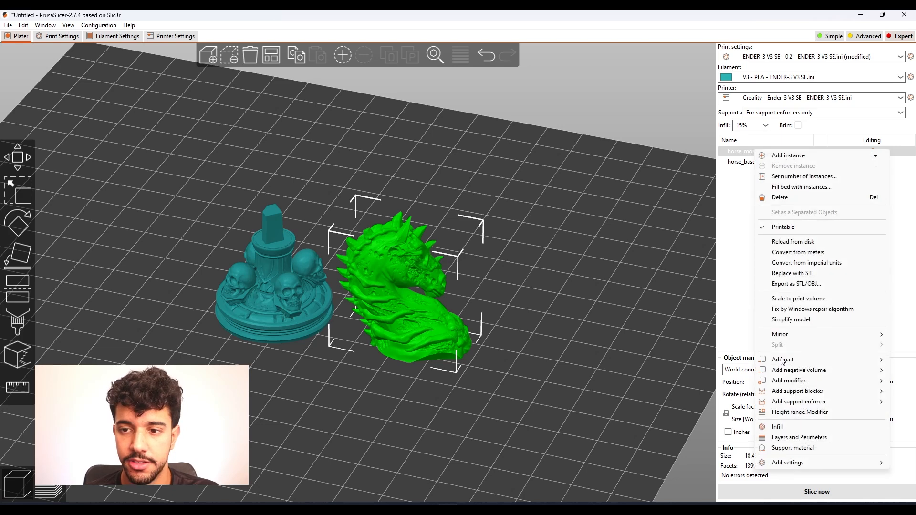
{"action": "mouse_move", "coordinate": [778, 461]}
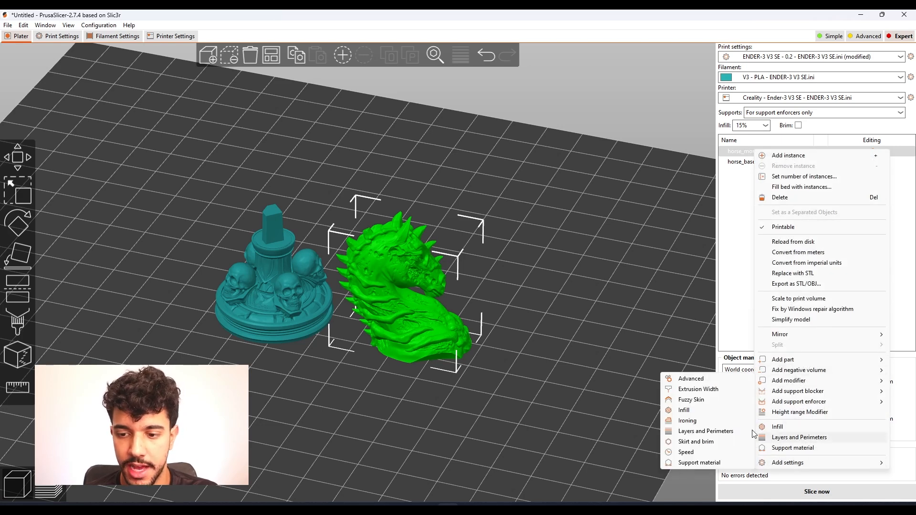
{"action": "left_click", "coordinate": [691, 442]}
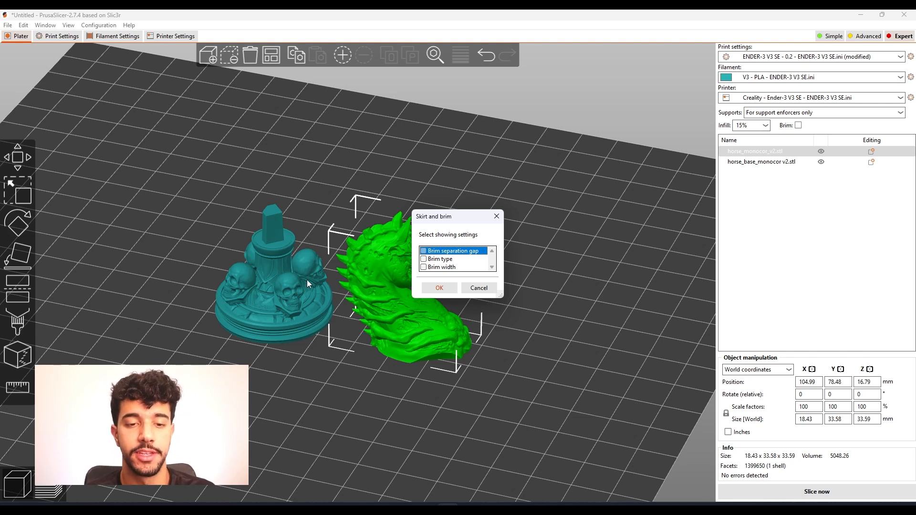
{"action": "left_click", "coordinate": [424, 267]}
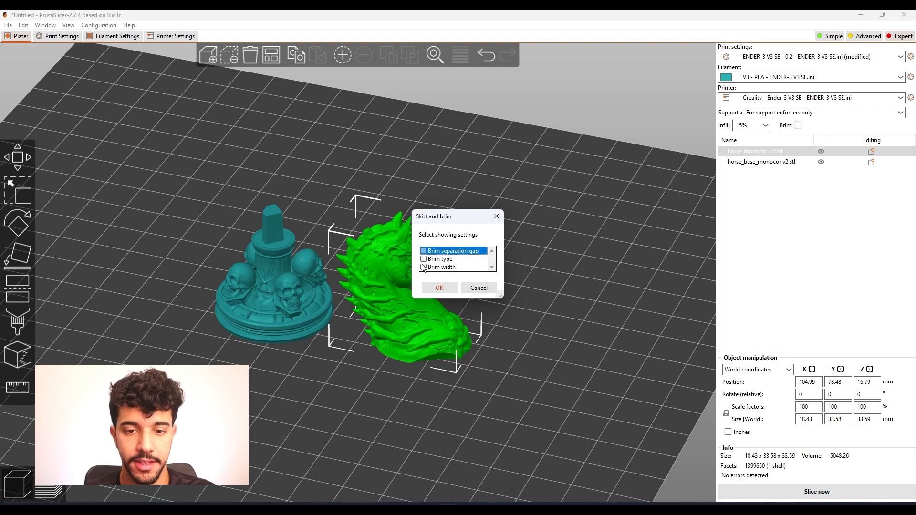
{"action": "left_click", "coordinate": [439, 288]}
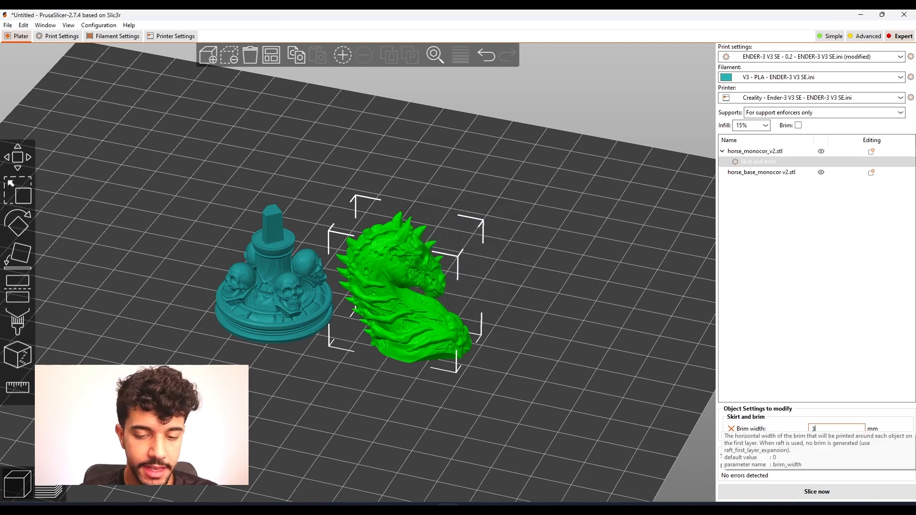
{"action": "type", "text": "3"}
{"action": "left_click", "coordinate": [598, 332]}
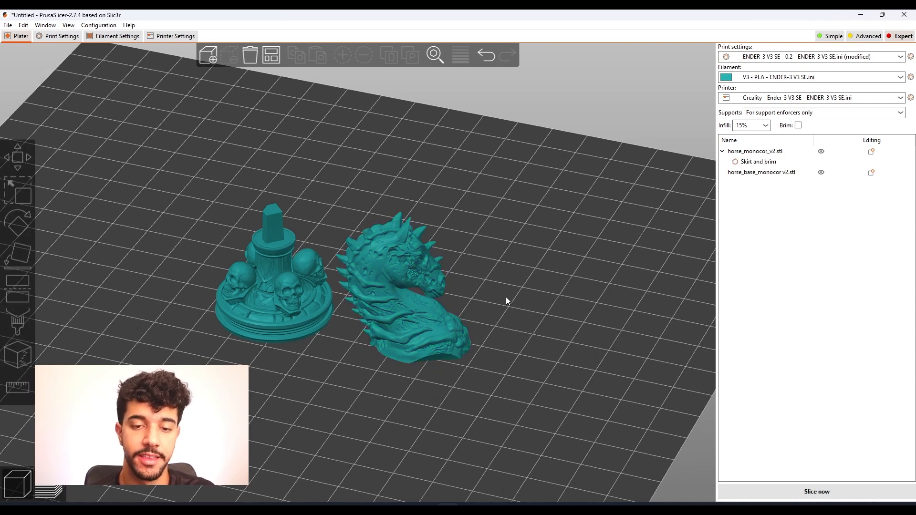
- Disable support material generation in the print settings
{"action": "left_click", "coordinate": [57, 36]}
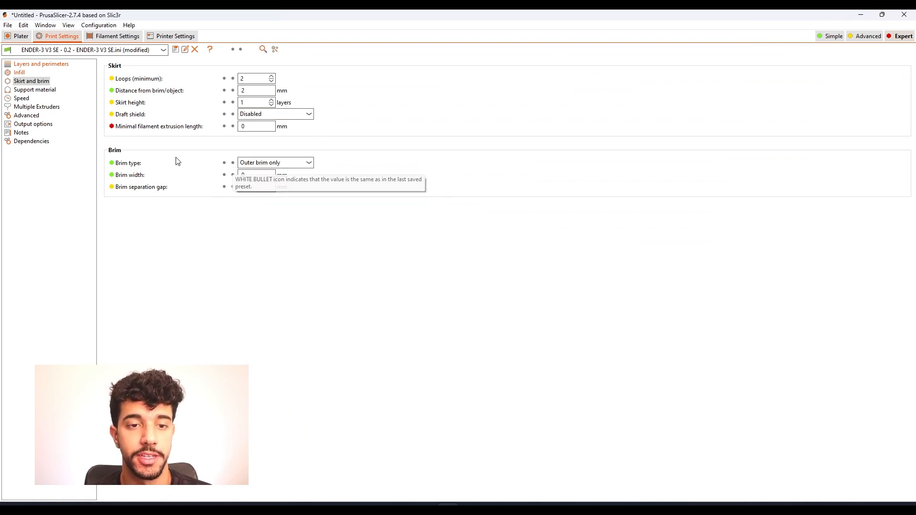
{"action": "left_click", "coordinate": [32, 89]}
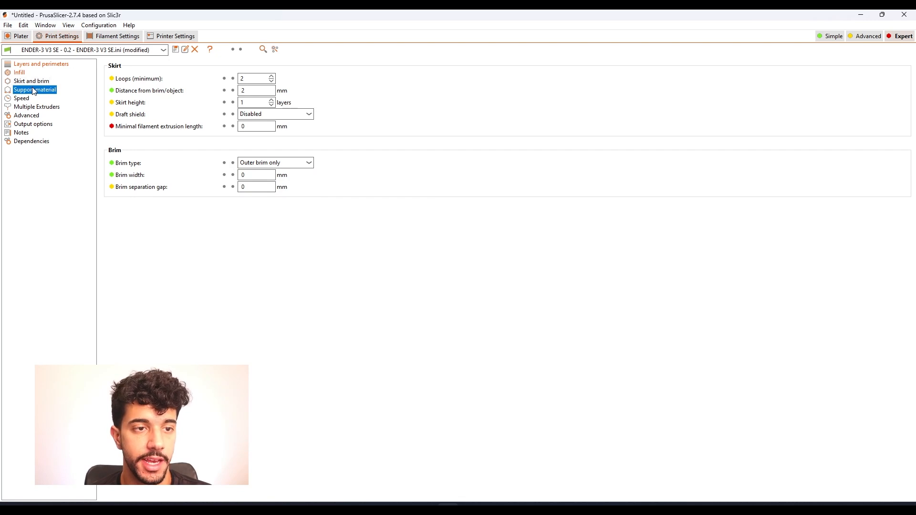
{"action": "left_click", "coordinate": [242, 79]}
{"action": "left_click", "coordinate": [241, 78]}
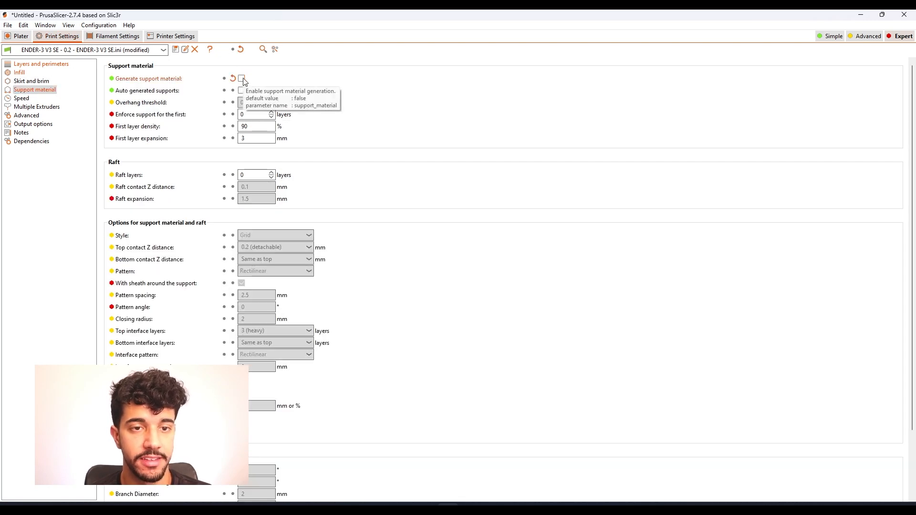
- Set the small perimeters speed to 50 mm/s and the perimeters speed to 75 mm/s
{"action": "left_click", "coordinate": [21, 98]}
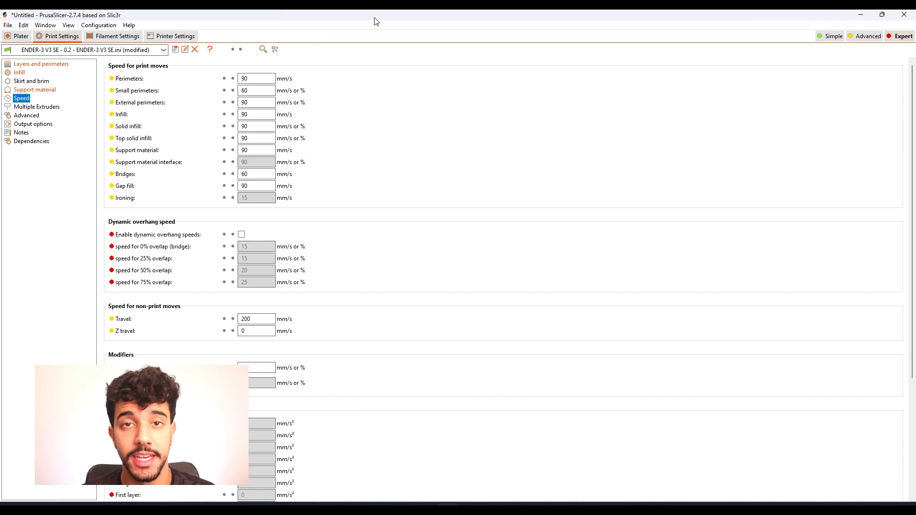
{"action": "left_click", "coordinate": [250, 90]}
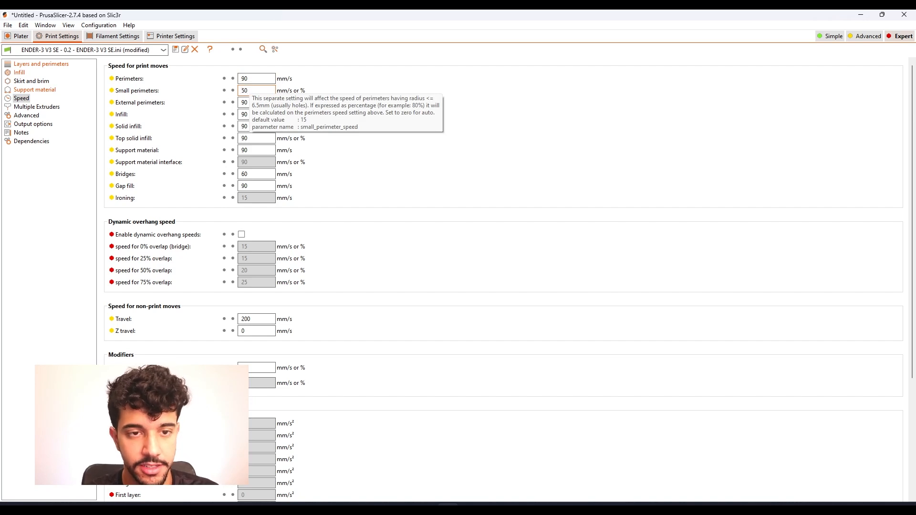
{"action": "left_click", "coordinate": [254, 79]}
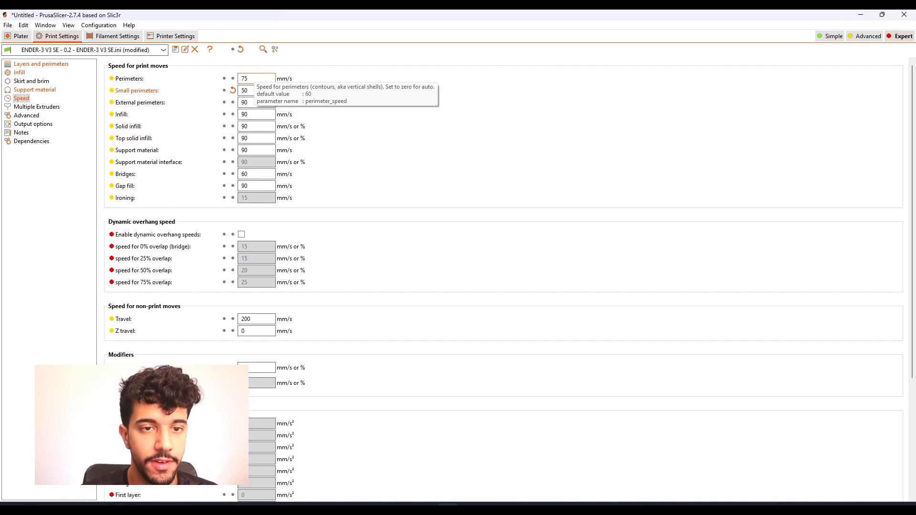
- Set the external perimeters speed to 70 mm/s and the infill speed to 80 mm/s
{"action": "left_click", "coordinate": [248, 103]}
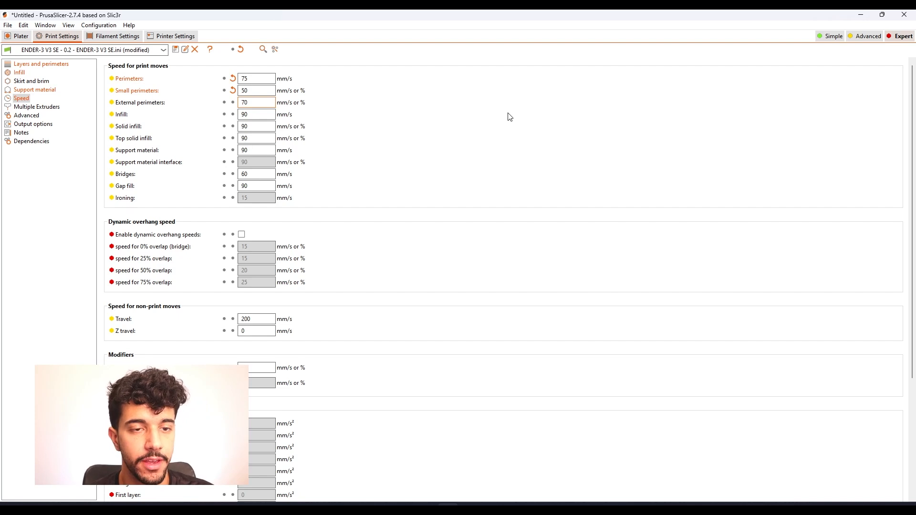
{"action": "double_click", "coordinate": [240, 114]}
{"action": "key", "text": "BackSpace"}
{"action": "type", "text": "80"}
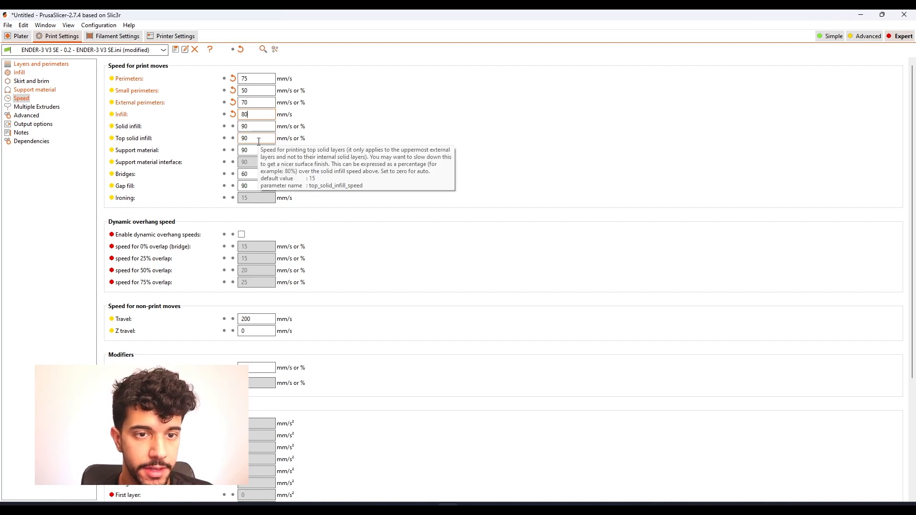
- Set the top solid infill speed to 80 mm/s
{"action": "key", "text": "BackSpace"}
{"action": "key", "text": "BackSpace"}
{"action": "type", "text": "8"}
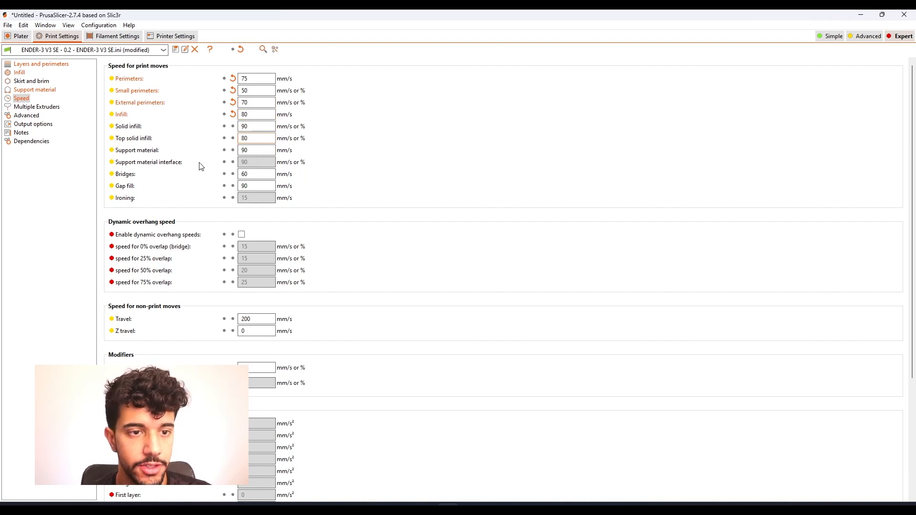
{"action": "left_click", "coordinate": [252, 149]}
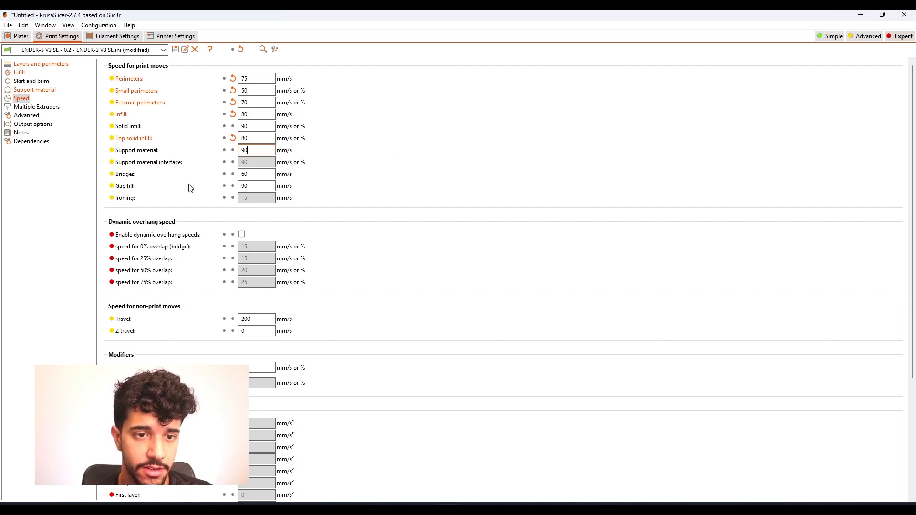
- Set the bridges speed to 50 mm/s and the gap fill speed to 80 mm/s
{"action": "left_click", "coordinate": [254, 173]}
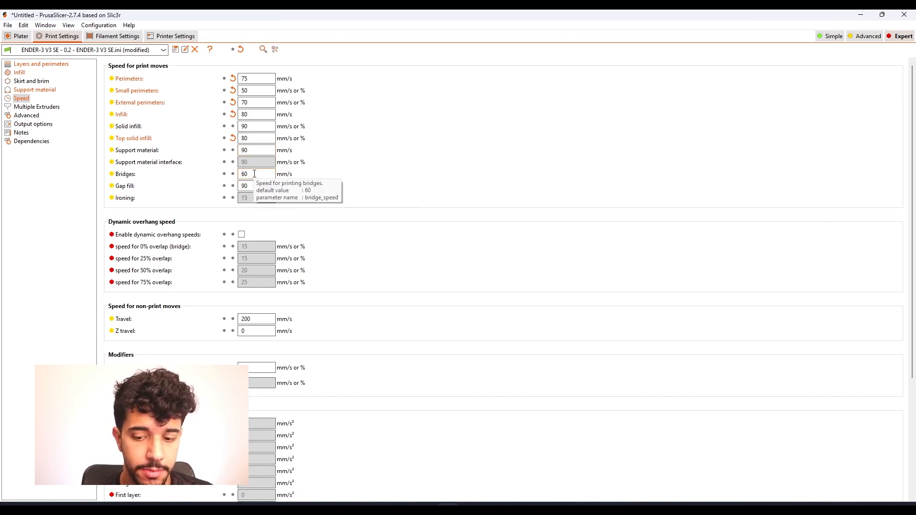
{"action": "key", "text": "Return"}
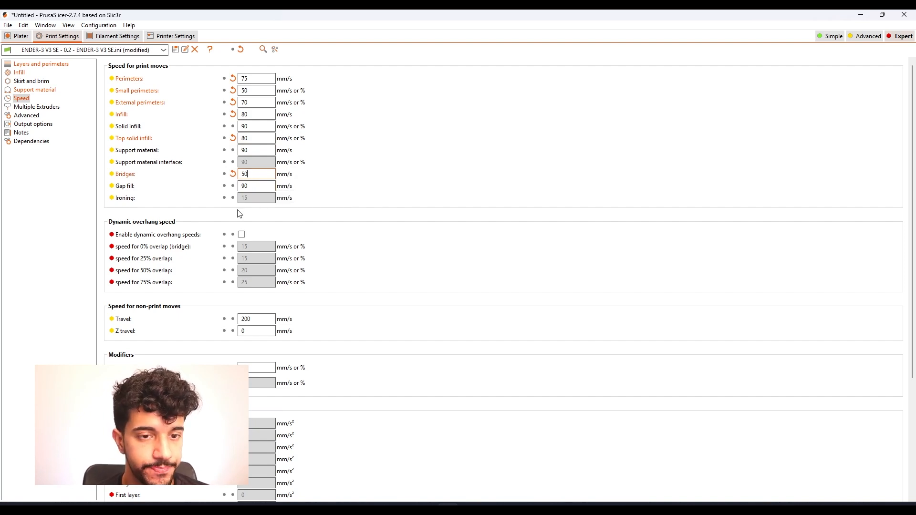
{"action": "left_click", "coordinate": [256, 186]}
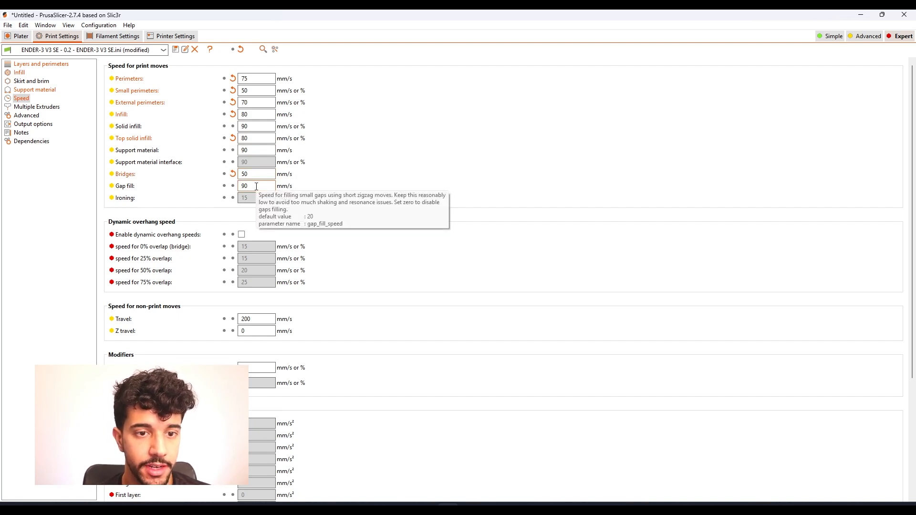
{"action": "type", "text": "80"}
{"action": "key", "text": "Return"}
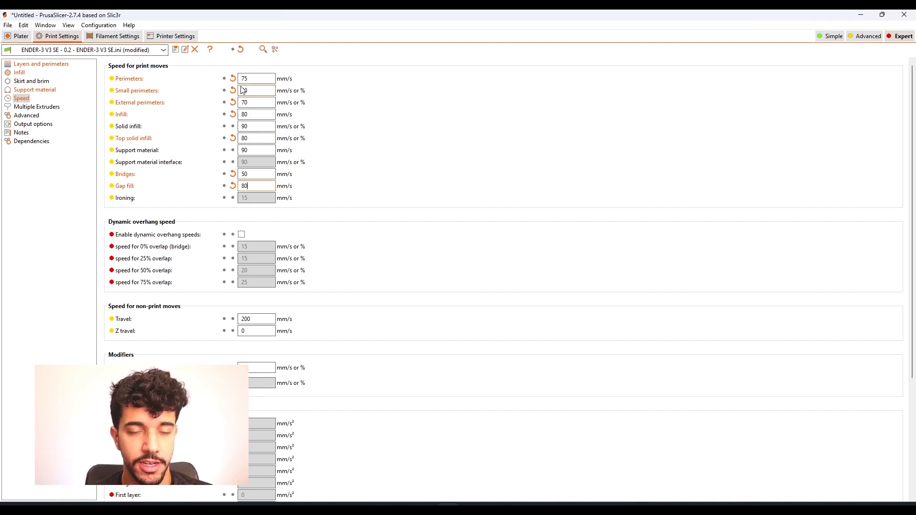
{"action": "mouse_move", "coordinate": [243, 90]}
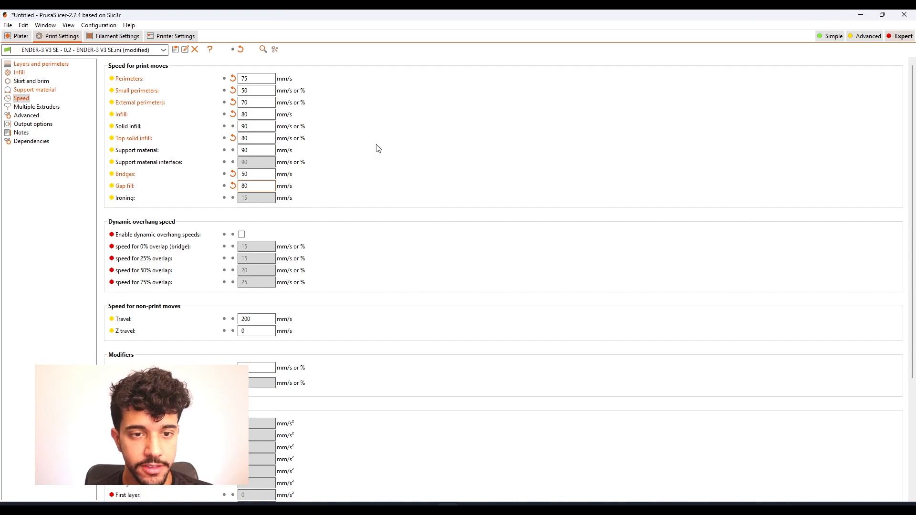
- Return to the sliced plate and colour the preview by feature type to check the time per feature and the total print time
{"action": "left_click", "coordinate": [19, 37]}
{"action": "left_click_drag", "start_coordinate": [574, 162], "coordinate": [592, 242]}
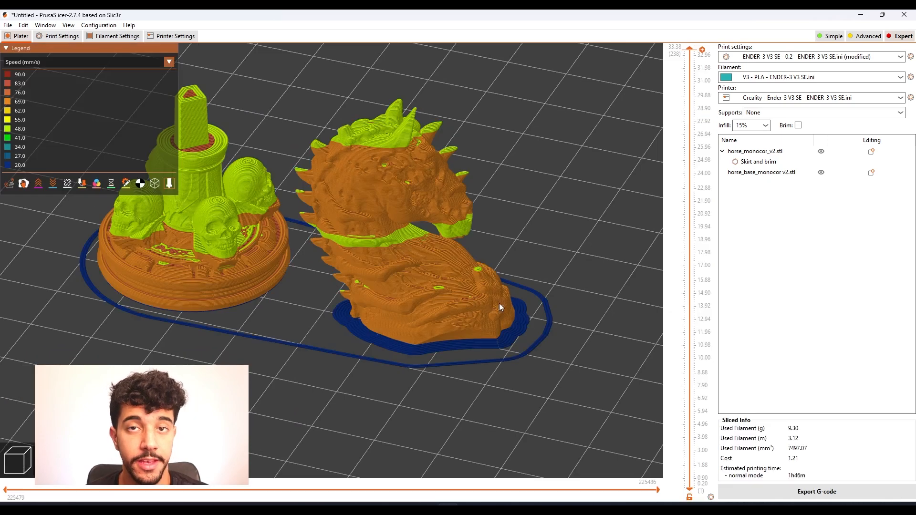
{"action": "right_click_drag", "start_coordinate": [459, 329], "coordinate": [501, 332]}
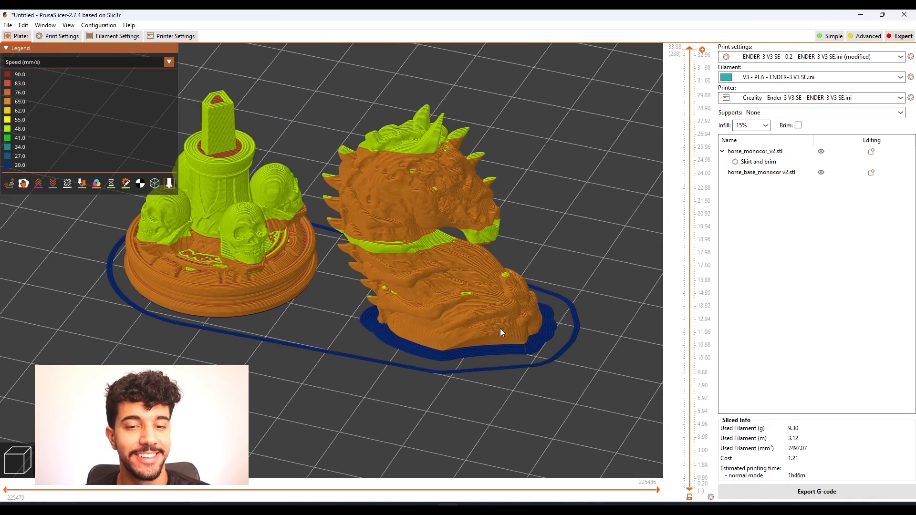
{"action": "left_click", "coordinate": [47, 66]}
{"action": "left_click", "coordinate": [42, 74]}
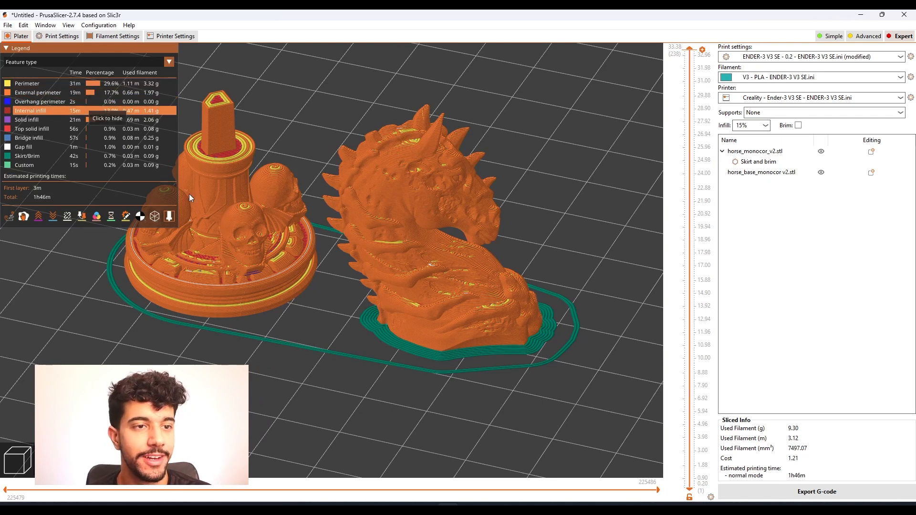
{"action": "left_click_drag", "start_coordinate": [400, 208], "coordinate": [484, 237]}
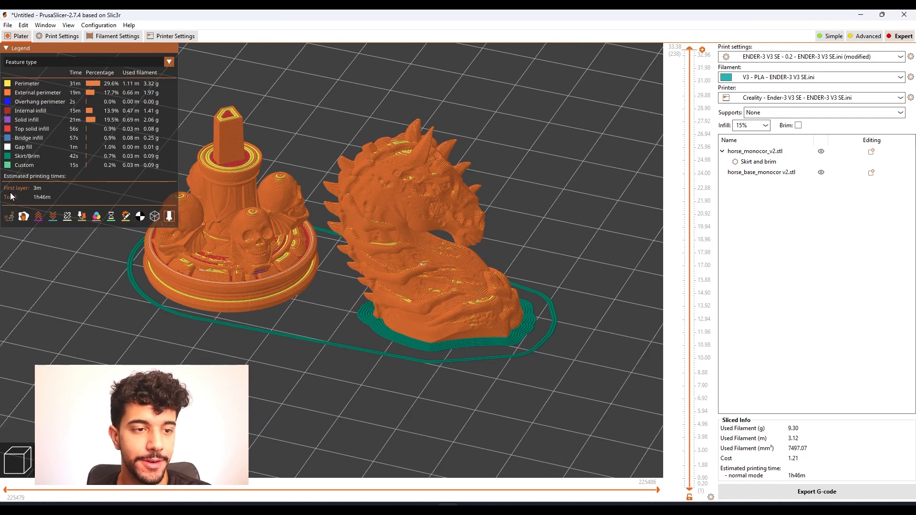
{"action": "left_click_drag", "start_coordinate": [473, 179], "coordinate": [506, 272]}
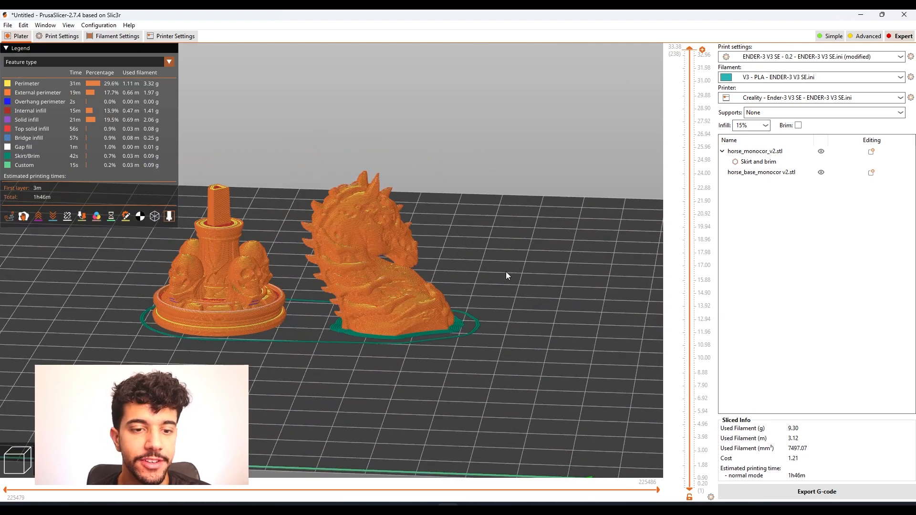
- Colour the sliced preview by speed and examine the print speeds on both models, including their first layers from below
{"action": "left_click", "coordinate": [67, 64]}
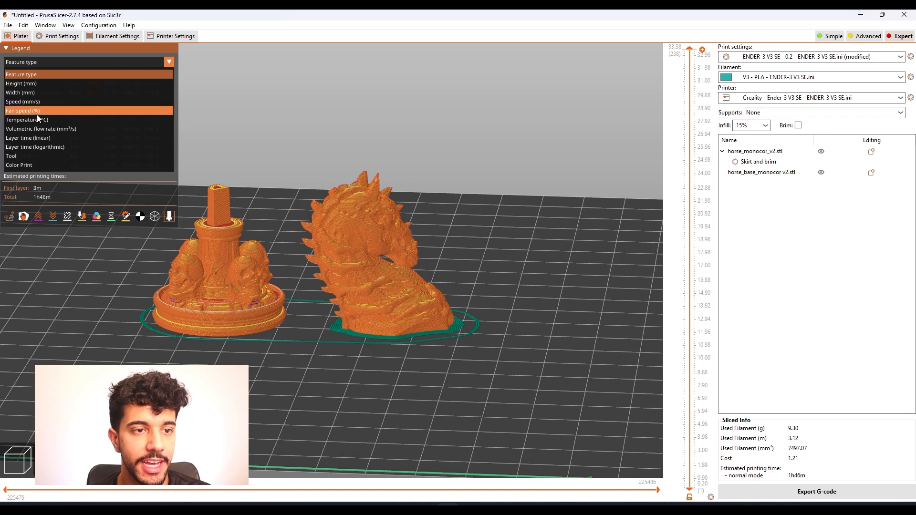
{"action": "left_click", "coordinate": [35, 101]}
{"action": "right_click_drag", "start_coordinate": [469, 244], "coordinate": [474, 211]}
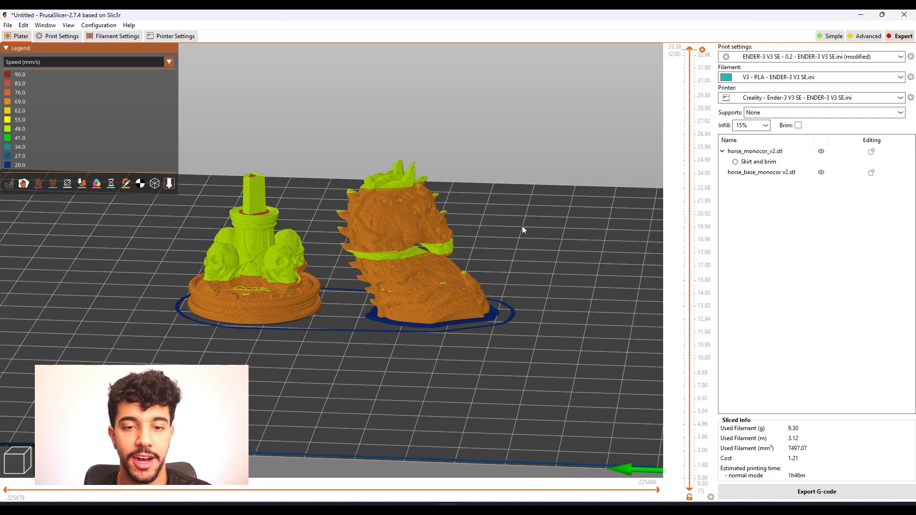
{"action": "scroll", "coordinate": [522, 225], "scroll_direction": "up", "scroll_amount": 4}
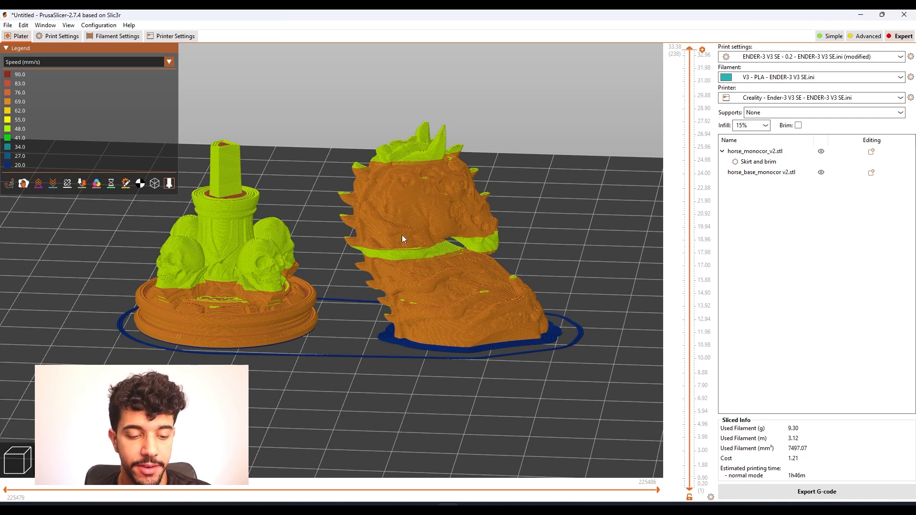
{"action": "left_click_drag", "start_coordinate": [560, 218], "coordinate": [340, 185]}
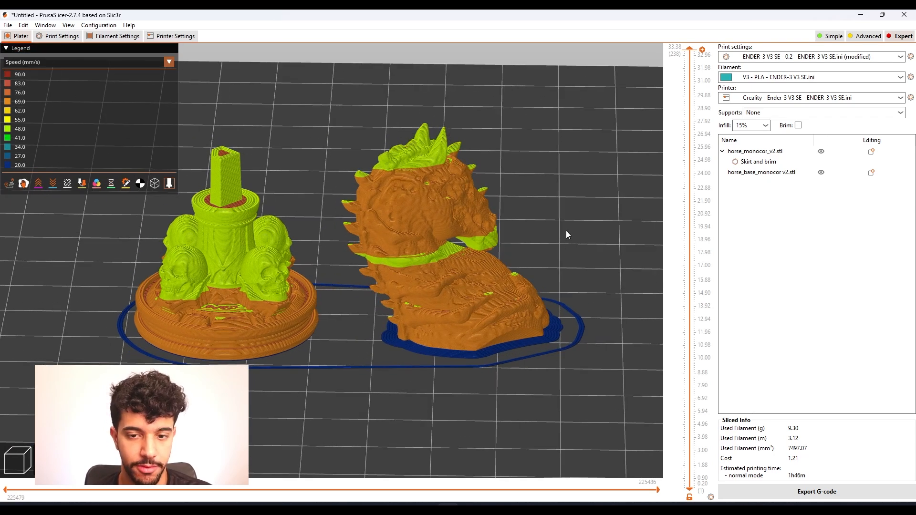
{"action": "left_click_drag", "start_coordinate": [568, 231], "coordinate": [488, 228]}
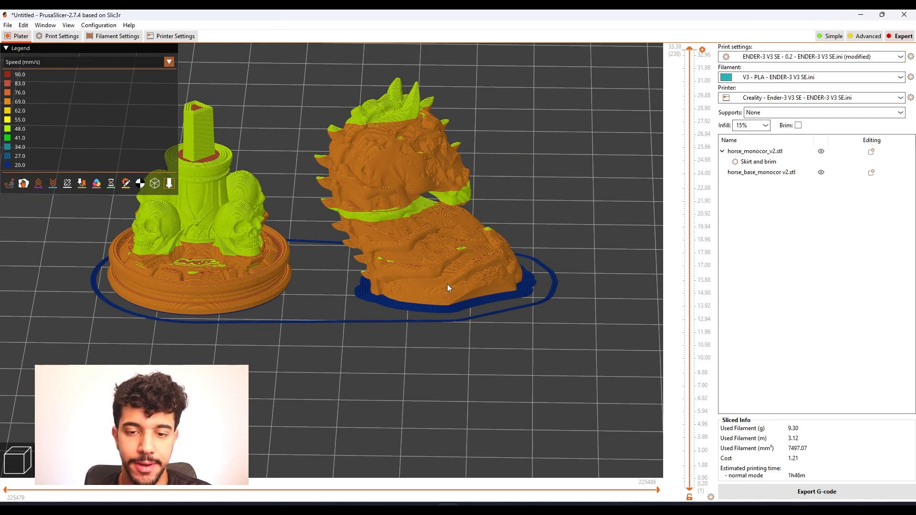
{"action": "left_click_drag", "start_coordinate": [255, 293], "coordinate": [334, 270]}
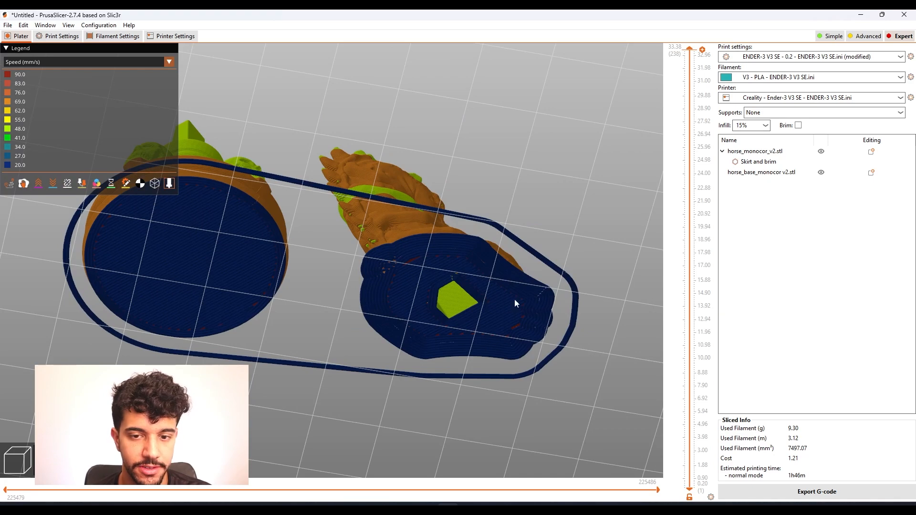
{"action": "left_click_drag", "start_coordinate": [543, 184], "coordinate": [418, 295]}
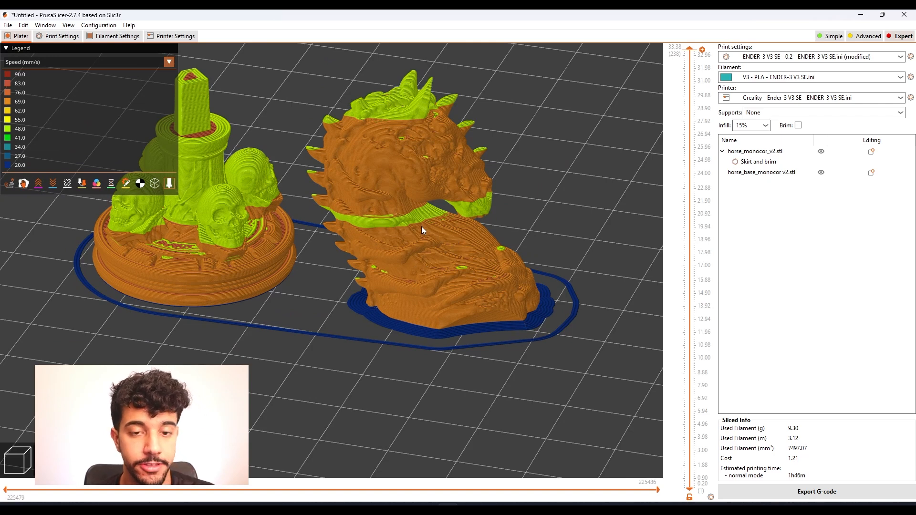
- Compare the speed colours of the base's column and skulls with those of the horse head
{"action": "scroll", "coordinate": [422, 226], "scroll_direction": "down", "scroll_amount": 3}
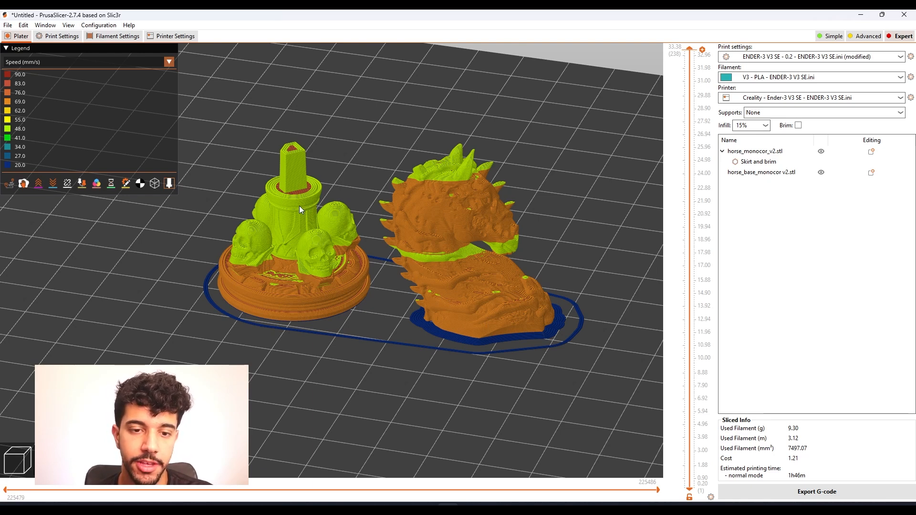
{"action": "scroll", "coordinate": [478, 148], "scroll_direction": "up", "scroll_amount": 5}
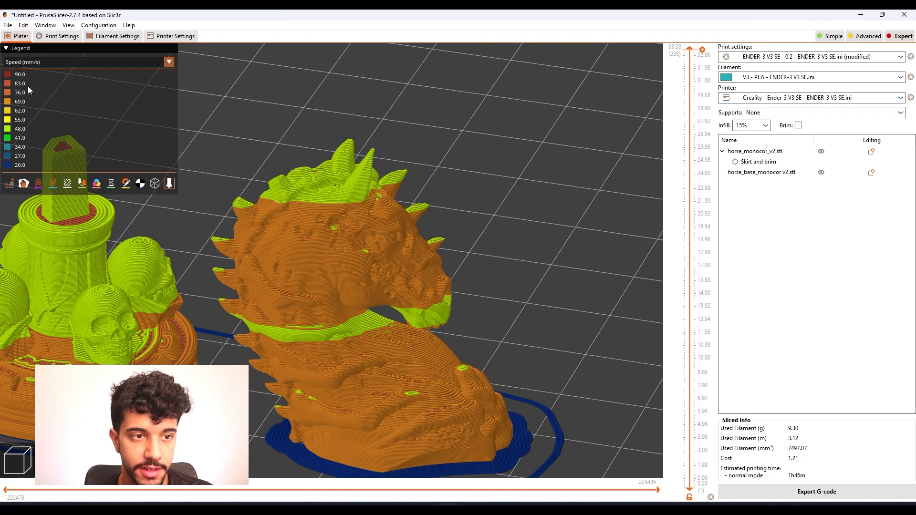
{"action": "scroll", "coordinate": [422, 388], "scroll_direction": "down", "scroll_amount": 1}
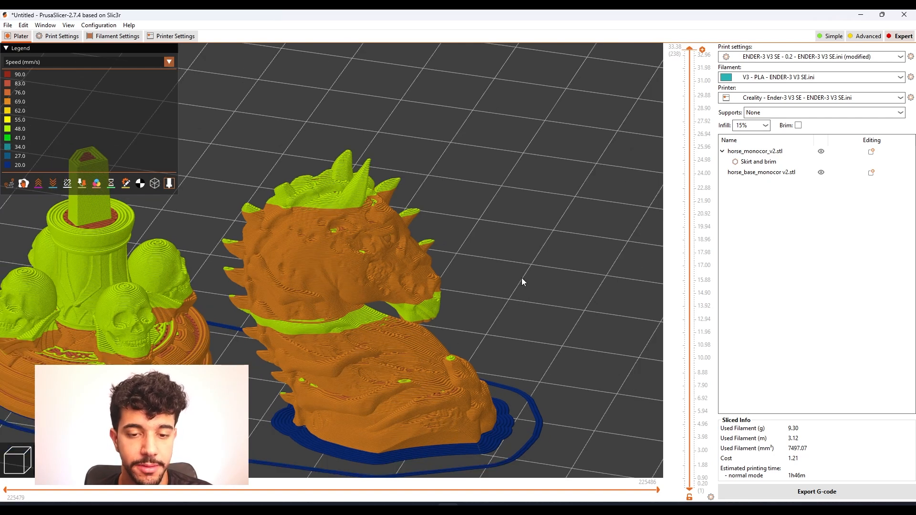
{"action": "middle_click_drag", "start_coordinate": [522, 277], "coordinate": [632, 263]}
{"action": "middle_click_drag", "start_coordinate": [175, 124], "coordinate": [309, 187]}
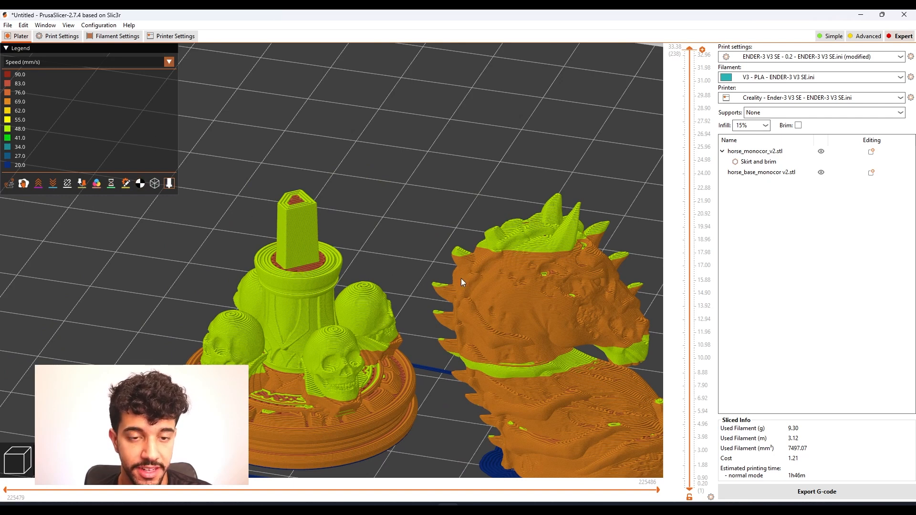
{"action": "scroll", "coordinate": [463, 278], "scroll_direction": "down", "scroll_amount": 3}
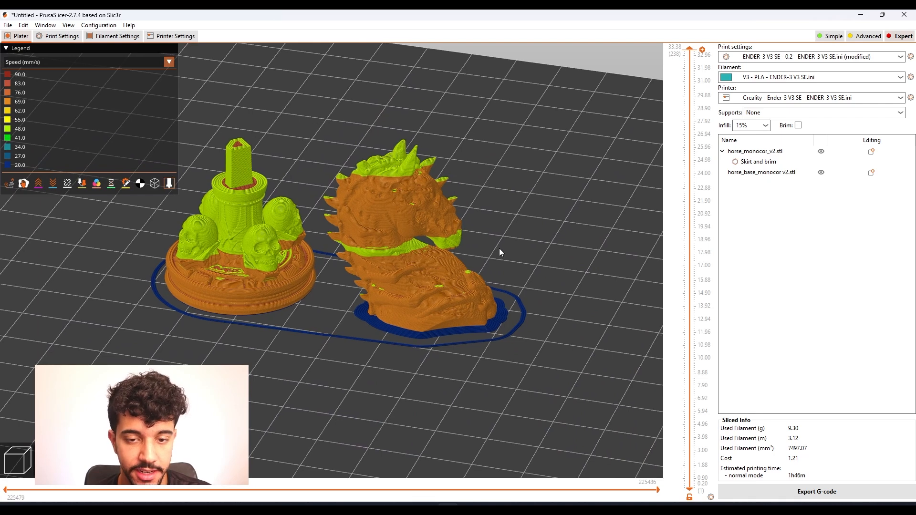
{"action": "scroll", "coordinate": [498, 250], "scroll_direction": "up", "scroll_amount": 4}
{"action": "scroll", "coordinate": [338, 239], "scroll_direction": "down", "scroll_amount": 2}
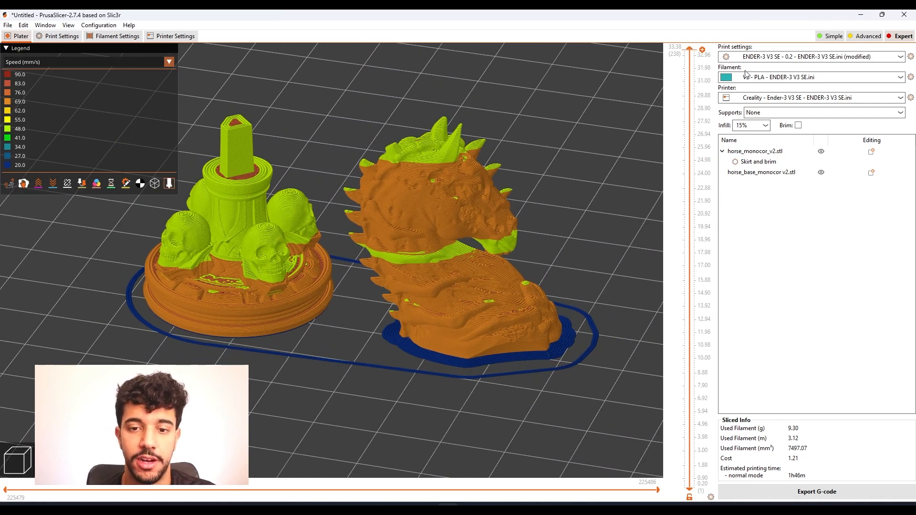
- Step the layer preview through heights 14.90 and 15.46 mm to examine the speeds around the horse's jaw and neck
{"action": "left_click_drag", "start_coordinate": [689, 52], "coordinate": [707, 293]}
{"action": "scroll", "coordinate": [589, 187], "scroll_direction": "up", "scroll_amount": 6}
{"action": "right_click_drag", "start_coordinate": [589, 186], "coordinate": [280, 214]}
{"action": "scroll", "coordinate": [280, 215], "scroll_direction": "down", "scroll_amount": 3}
{"action": "scroll", "coordinate": [340, 232], "scroll_direction": "up", "scroll_amount": 8}
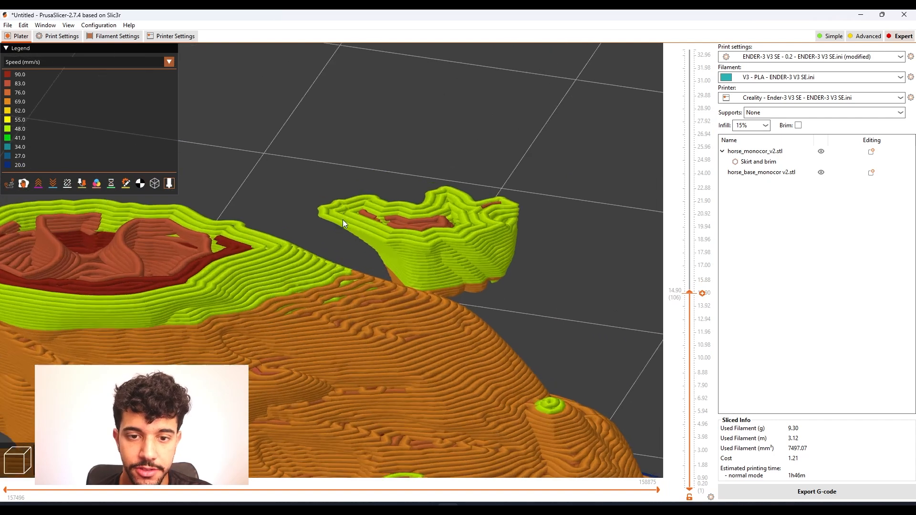
{"action": "mouse_move", "coordinate": [689, 293]}
{"action": "left_mouse_down"}
{"action": "mouse_move", "coordinate": [687, 279]}
{"action": "mouse_move", "coordinate": [686, 290]}
{"action": "left_mouse_up"}
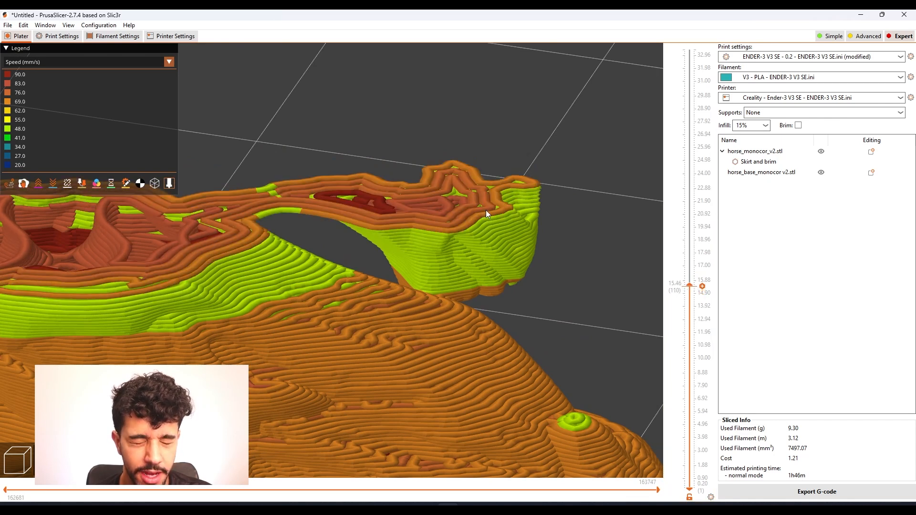
{"action": "scroll", "coordinate": [486, 210], "scroll_direction": "down", "scroll_amount": 5}
{"action": "left_click_drag", "start_coordinate": [687, 285], "coordinate": [689, 98]}
{"action": "scroll", "coordinate": [519, 211], "scroll_direction": "down", "scroll_amount": 6}
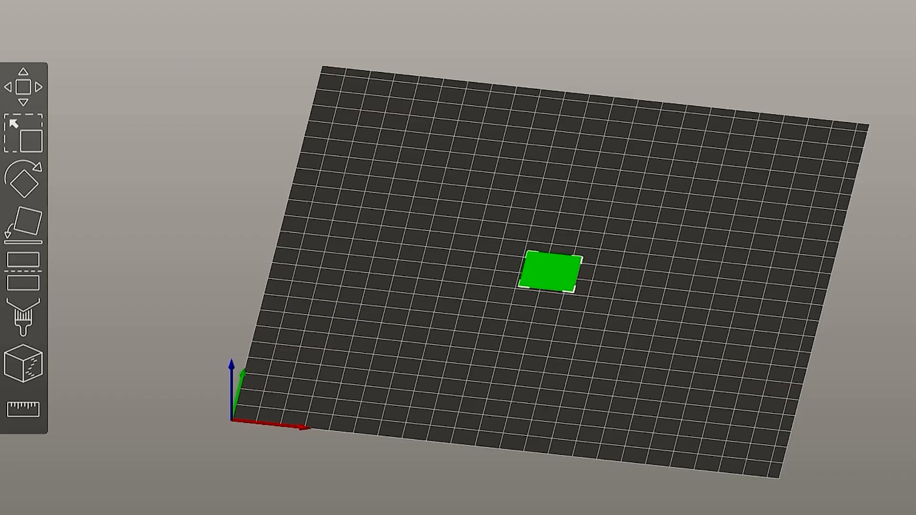
{"action": "left_click_drag", "start_coordinate": [601, 248], "coordinate": [788, 160]}
{"action": "left_click_drag", "start_coordinate": [549, 272], "coordinate": [399, 156]}
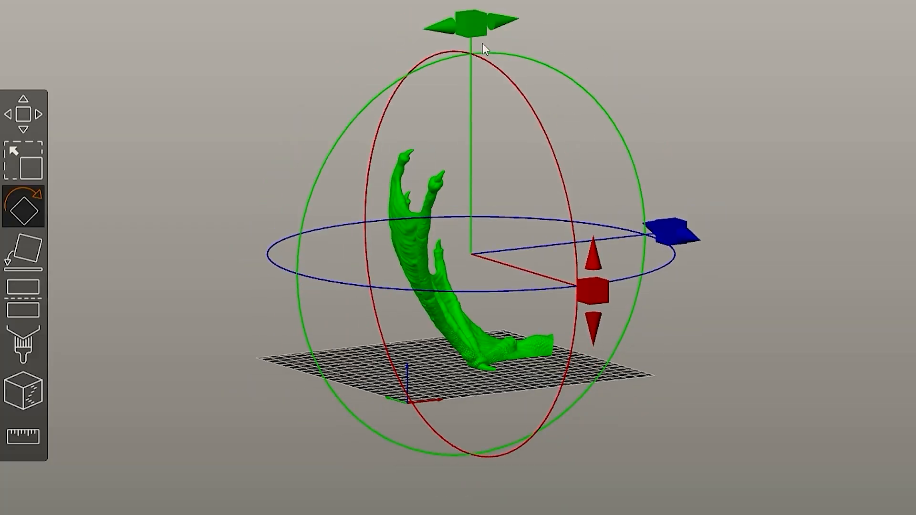
- Rotate the green arm model about its Y axis
{"action": "left_click_drag", "start_coordinate": [483, 45], "coordinate": [475, 71]}
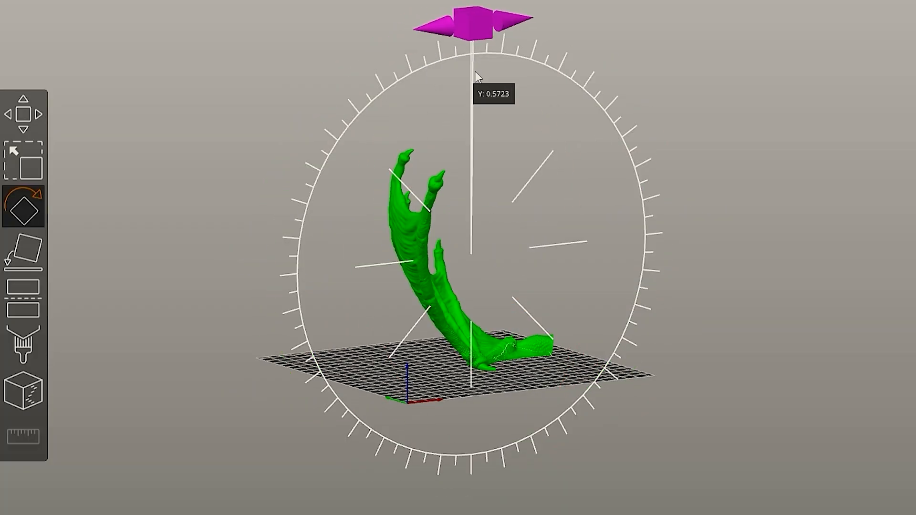